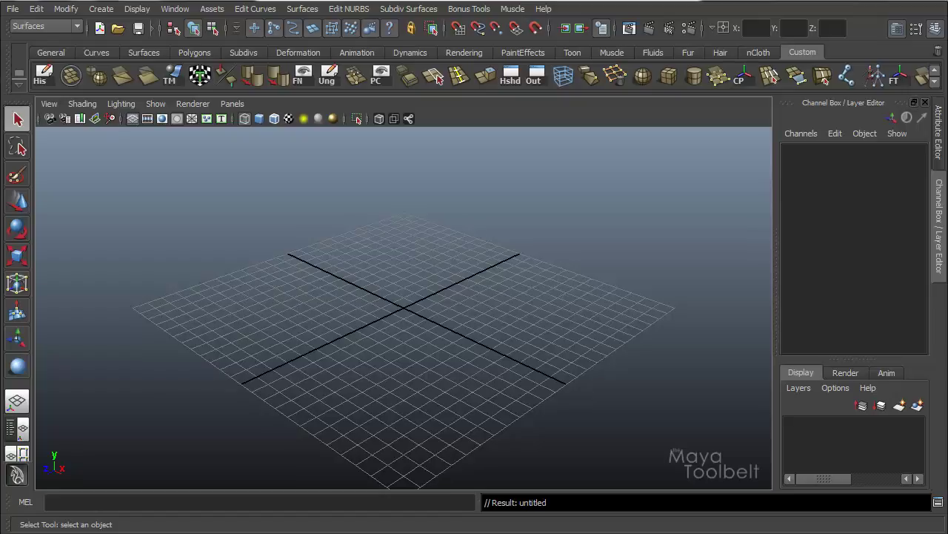
- Switch the menu set to Animation and Polygons and return it to Surfaces
left_click(297, 11)
left_click(296, 12)
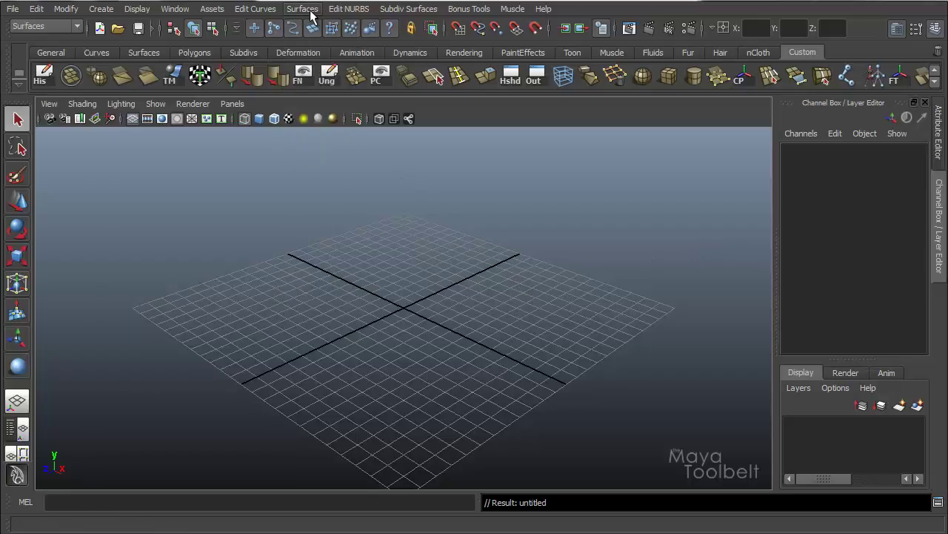
left_click(311, 12)
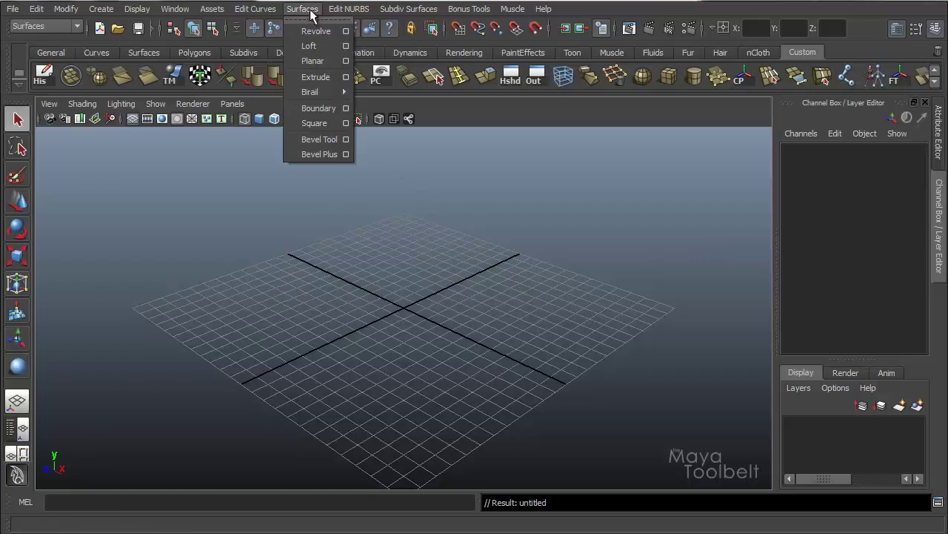
left_click(50, 26)
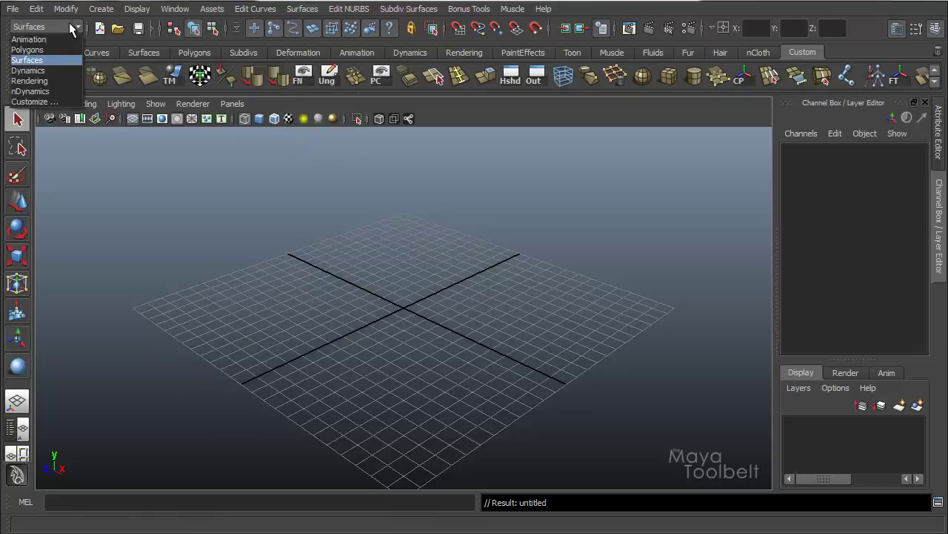
left_click(34, 38)
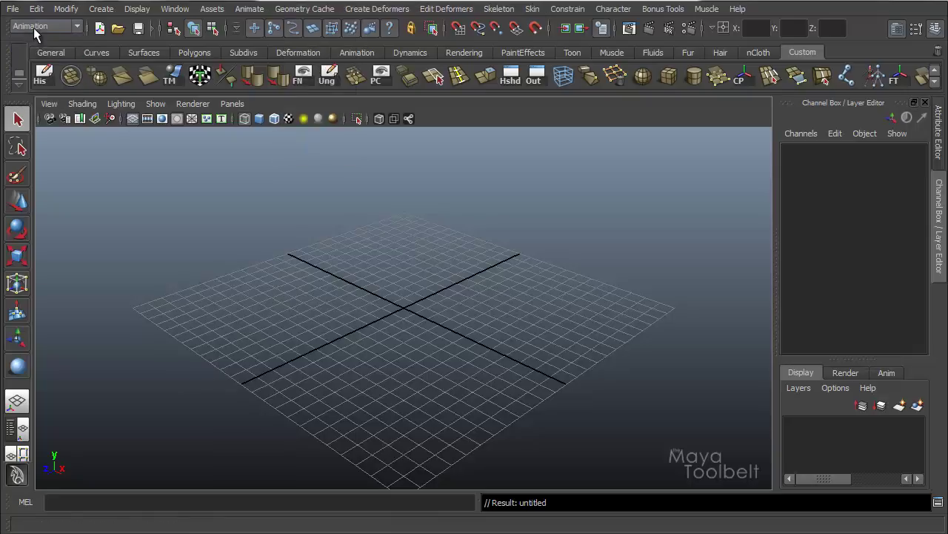
left_click(33, 27)
left_click(36, 46)
left_click(41, 31)
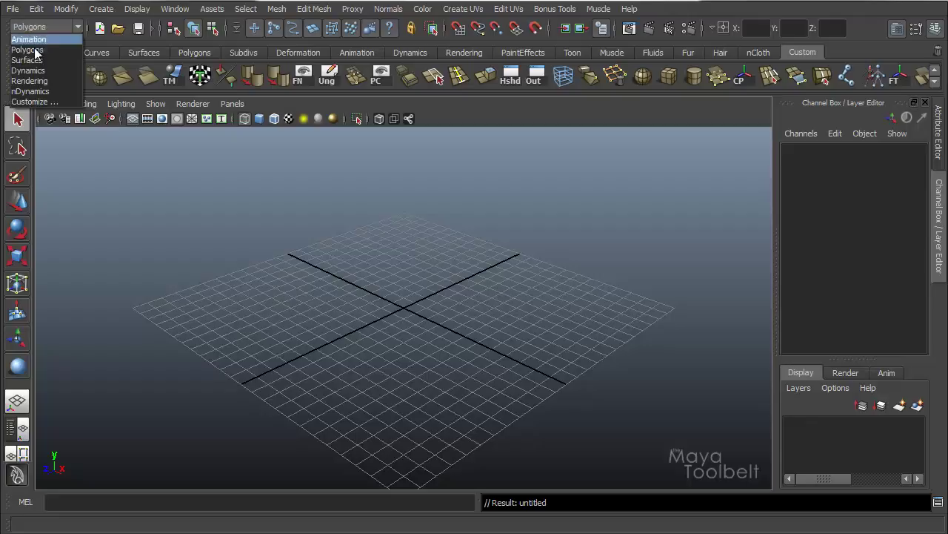
left_click(34, 61)
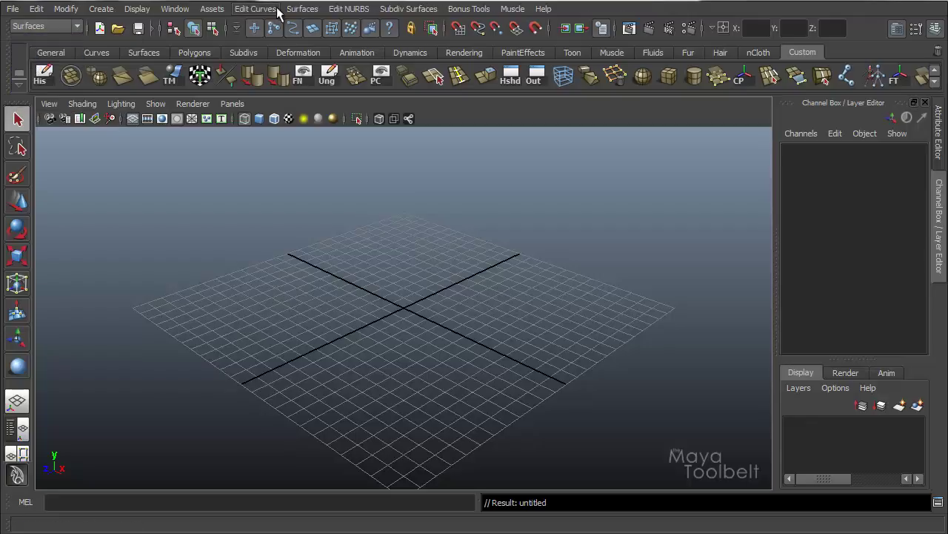
- Detach the Surfaces commands into a floating window, examine the Planar command and close the window
left_click(305, 14)
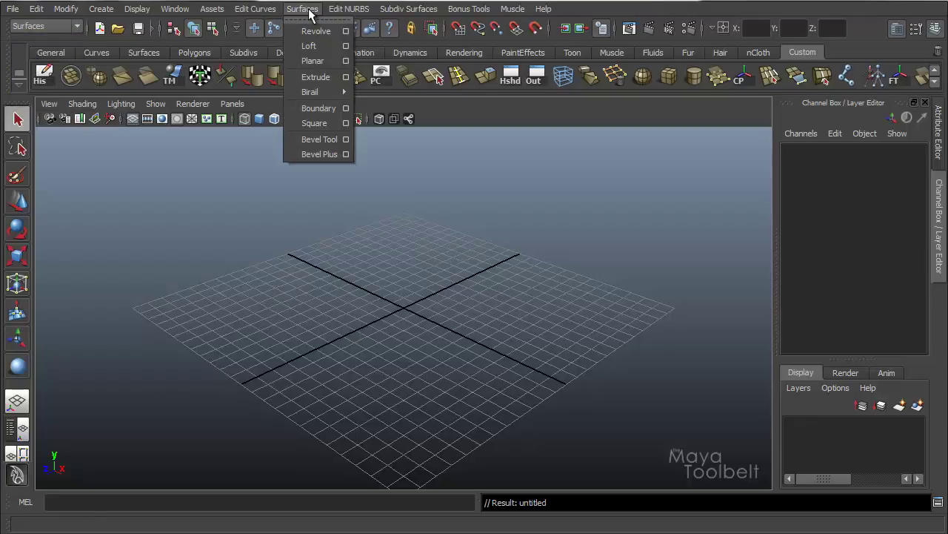
left_click(303, 20)
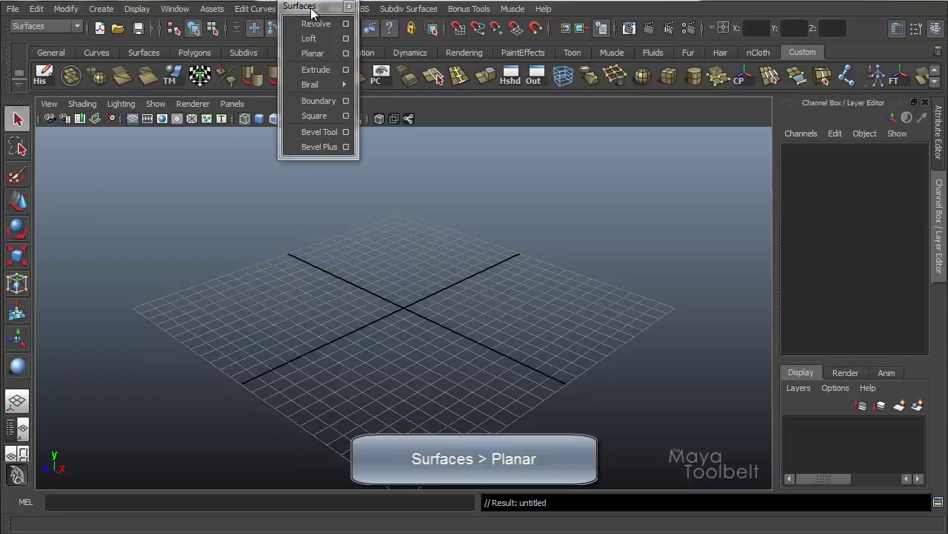
left_click_drag(311, 13, 78, 146)
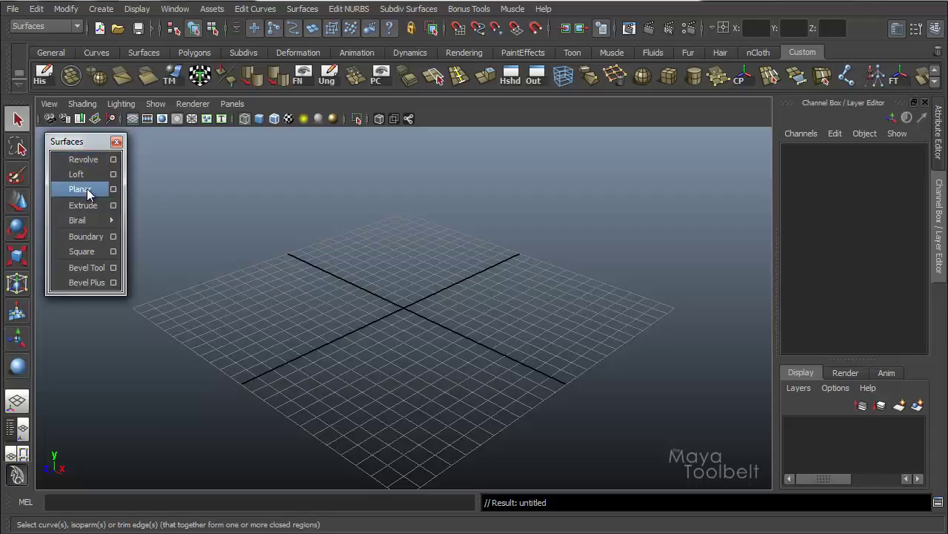
left_click(117, 143)
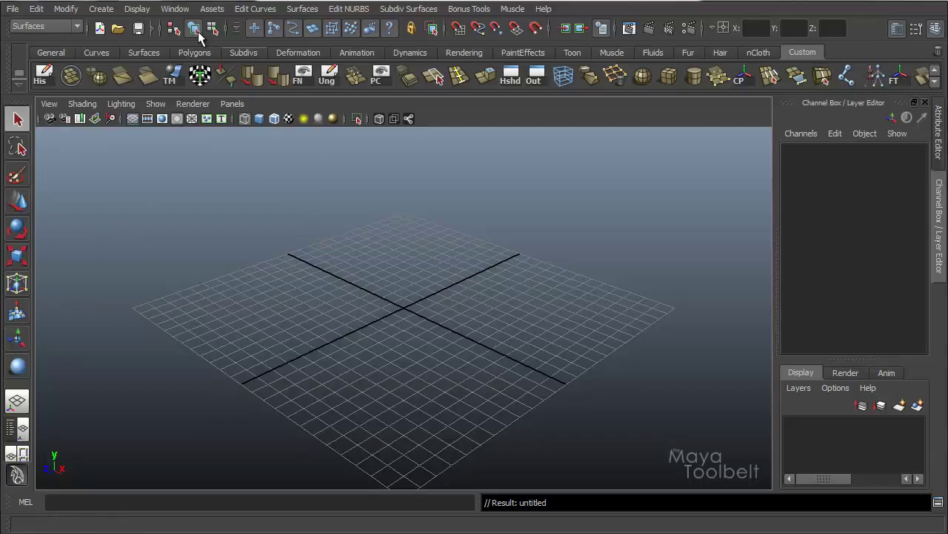
- Draw a large NURBS circle on the grid, centred at about X -0.2, Z 1.8
left_click(102, 8)
mouse_move(137, 8)
mouse_move(148, 31)
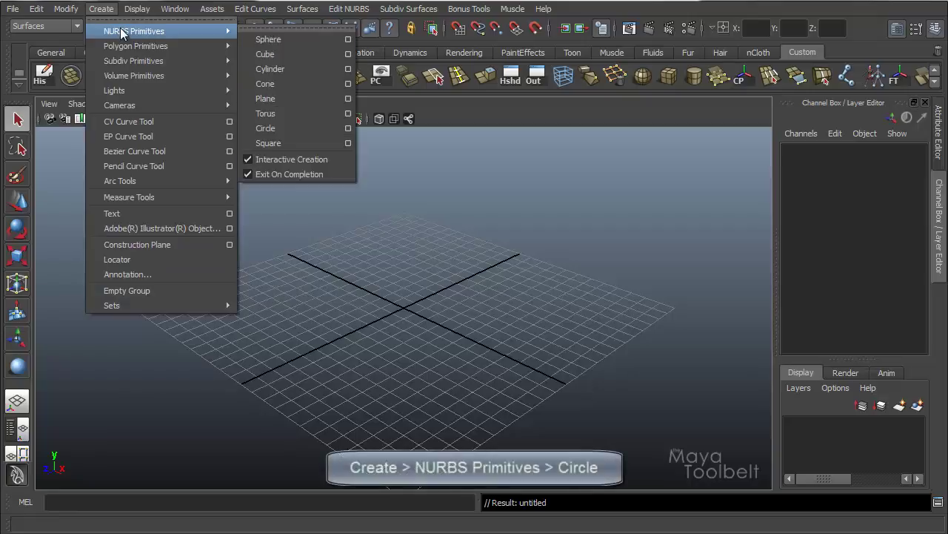
left_click(277, 128)
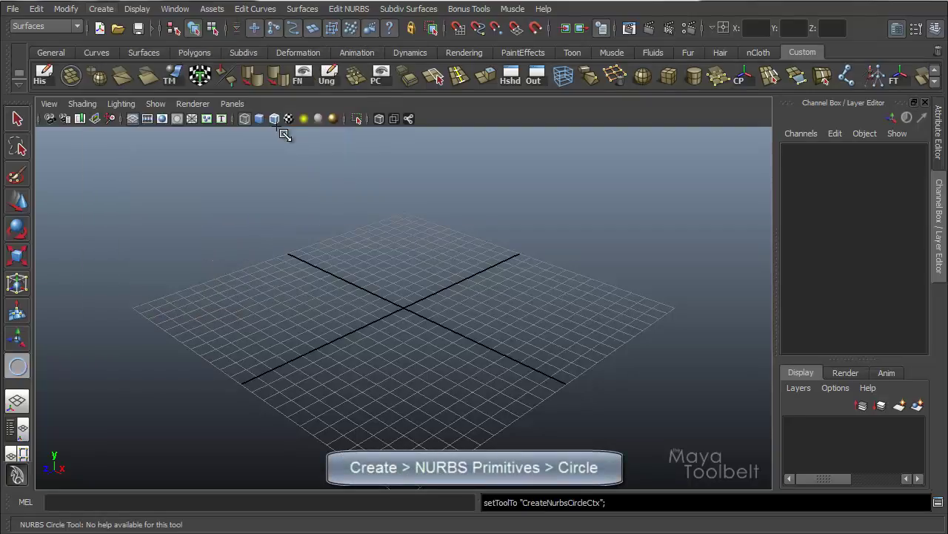
left_click_drag(381, 315, 474, 387)
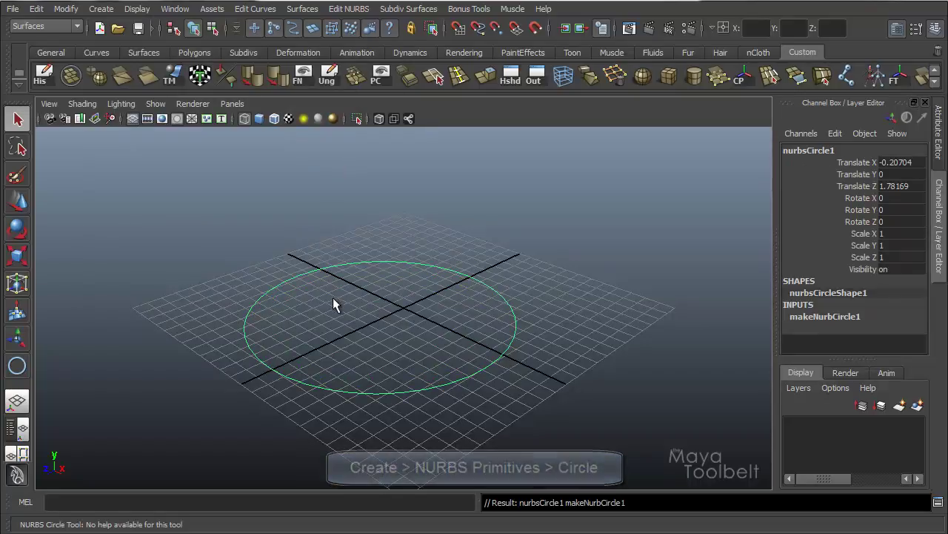
left_click_drag(332, 300, 415, 288, "alt")
right_click_drag(415, 288, 437, 295, "alt")
middle_click_drag(436, 295, 418, 261, "alt")
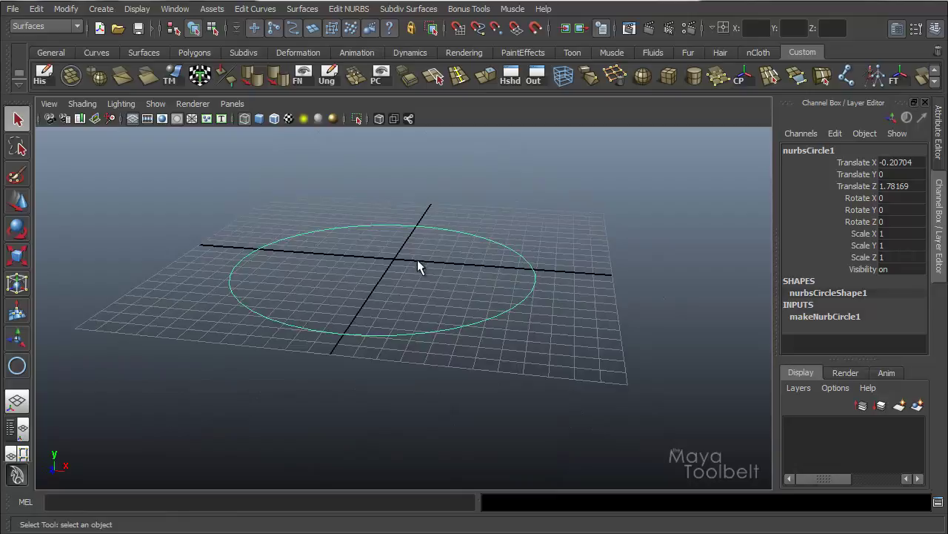
left_click_drag(418, 260, 407, 275, "alt")
left_click(108, 11)
mouse_move(119, 34)
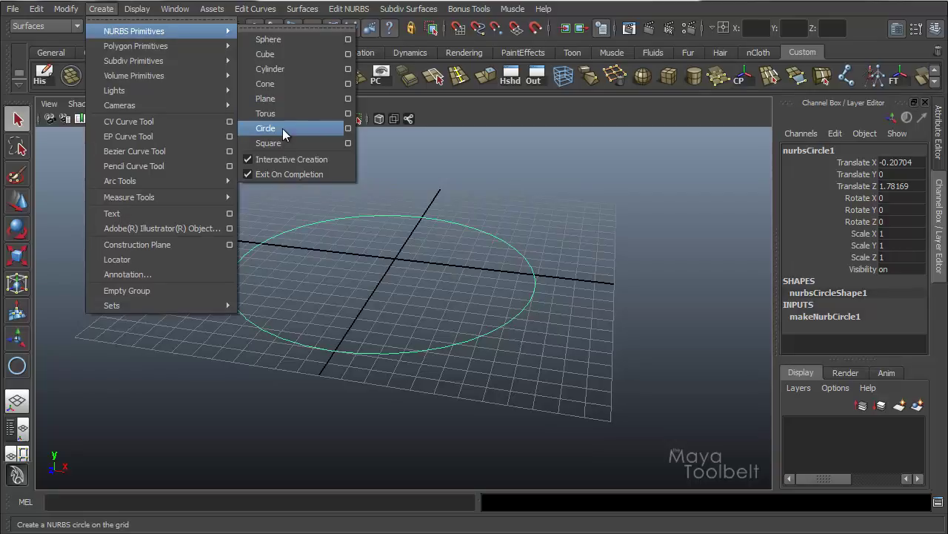
left_click(568, 225)
left_click(569, 226)
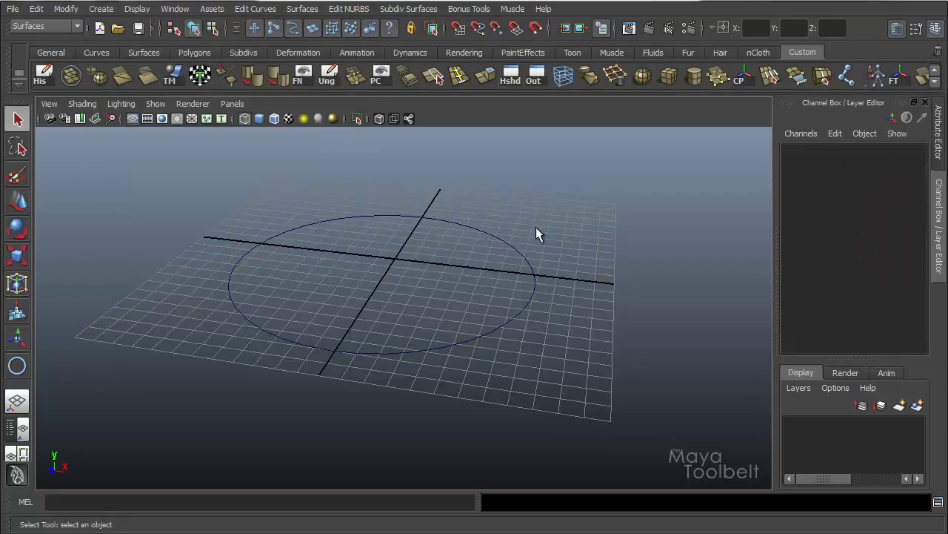
- Hide the viewport grid and, with the circle selected, reset the Planar Trim Surface options to their defaults
left_click_drag(535, 227, 474, 215, "alt")
left_click(133, 118)
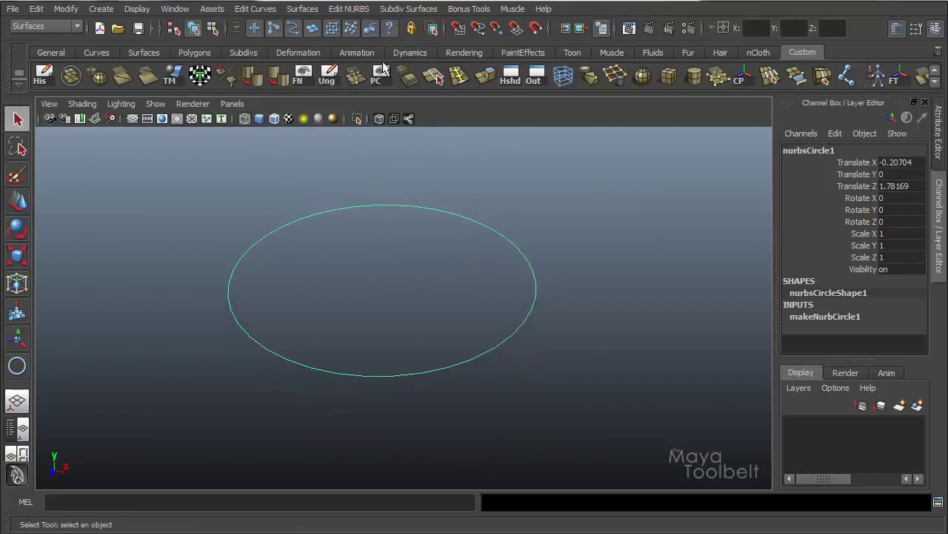
left_click(303, 9)
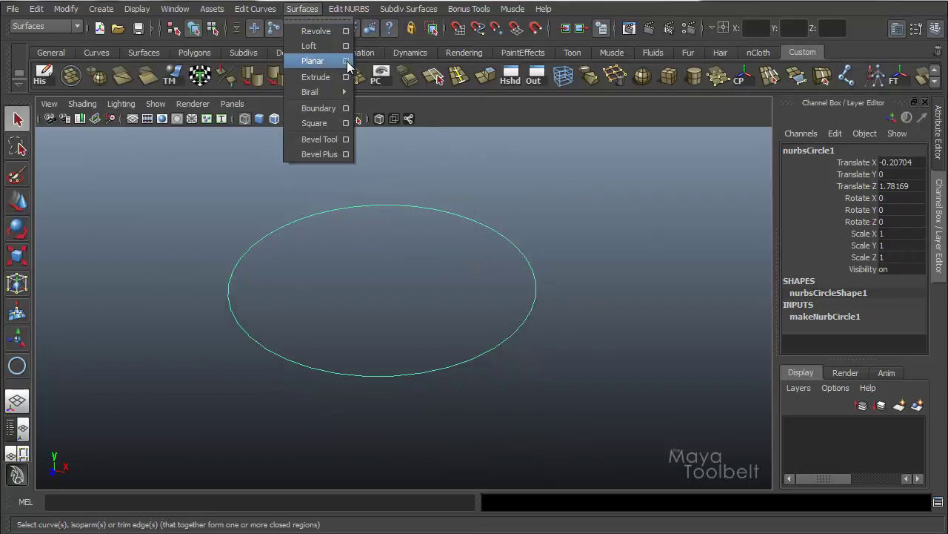
left_click(346, 62)
left_click(526, 37)
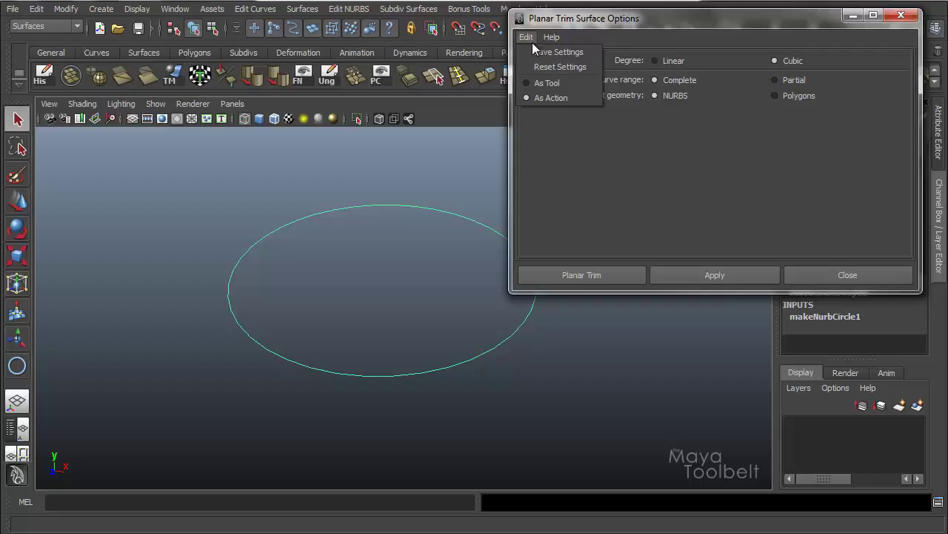
left_click(560, 67)
left_click(526, 37)
left_click(561, 66)
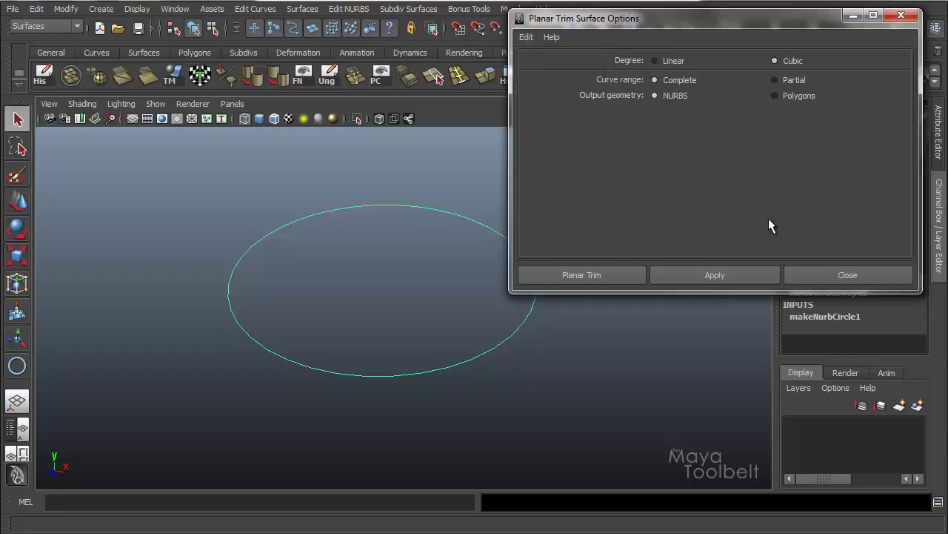
- Create a cubic NURBS planar surface from the circle with the complete curve range, and display it shaded
left_click(627, 272)
key("5")
mouse_move(519, 265)
left_mouse_down("alt")
mouse_move(497, 274)
mouse_move(334, 246)
mouse_move(332, 281)
mouse_move(400, 266)
mouse_move(328, 227)
mouse_move(505, 253)
left_mouse_up("alt")
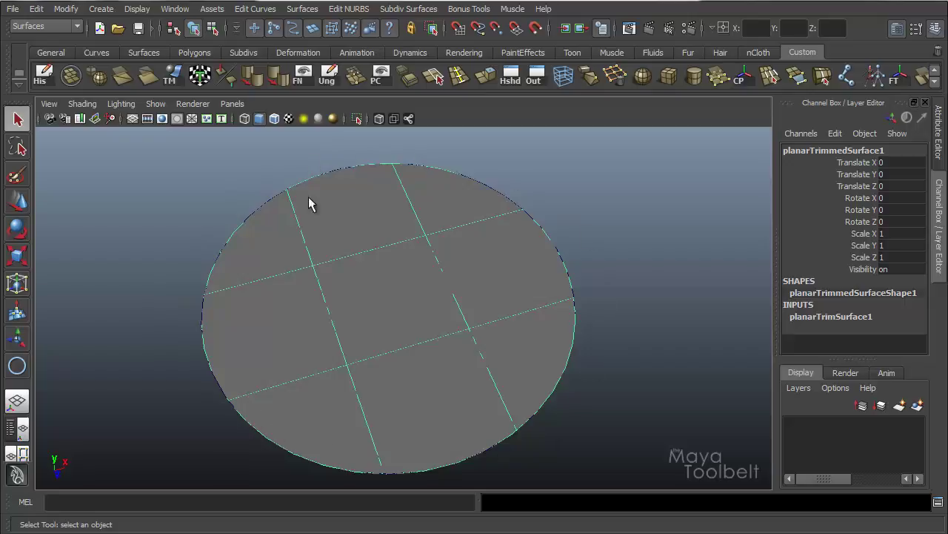
left_click_drag(476, 282, 588, 290, "alt")
mouse_move(515, 246)
left_mouse_down("alt")
mouse_move(539, 262)
mouse_move(523, 252)
left_mouse_up("alt")
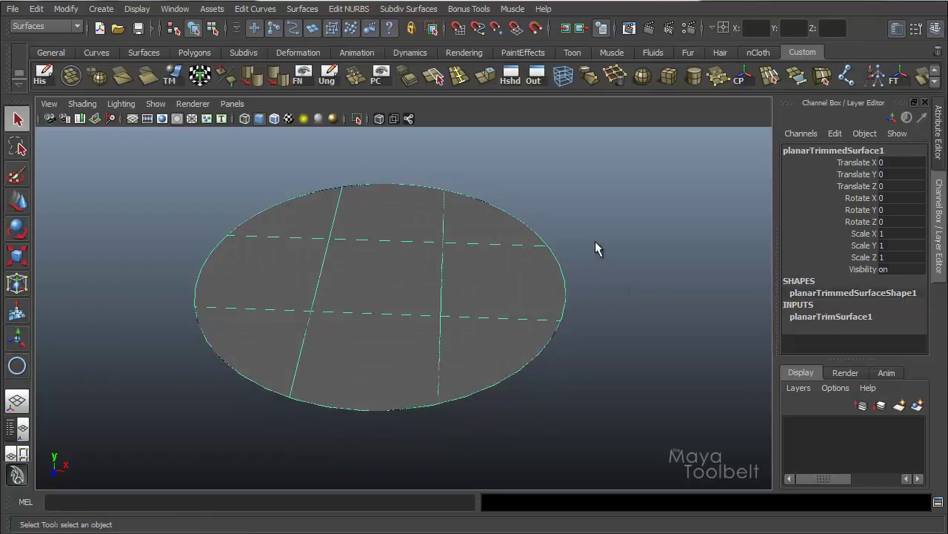
- Select only the original circle curve, display its control vertices and move the back-right vertex outward
left_click_drag(595, 241, 486, 271)
left_click(488, 282, "shift")
left_click_drag(555, 279, 578, 245, "alt")
right_click_drag(588, 237, 538, 230)
left_click_drag(604, 269, 607, 274)
left_click_drag(620, 295, 635, 361, "alt")
key("w")
left_click_drag(587, 323, 571, 269, "alt")
left_click_drag(688, 251, 487, 332, "alt")
- Move the curve's front-right, back and far-left control vertices outward within the plane, and return to object mode
left_click(503, 381)
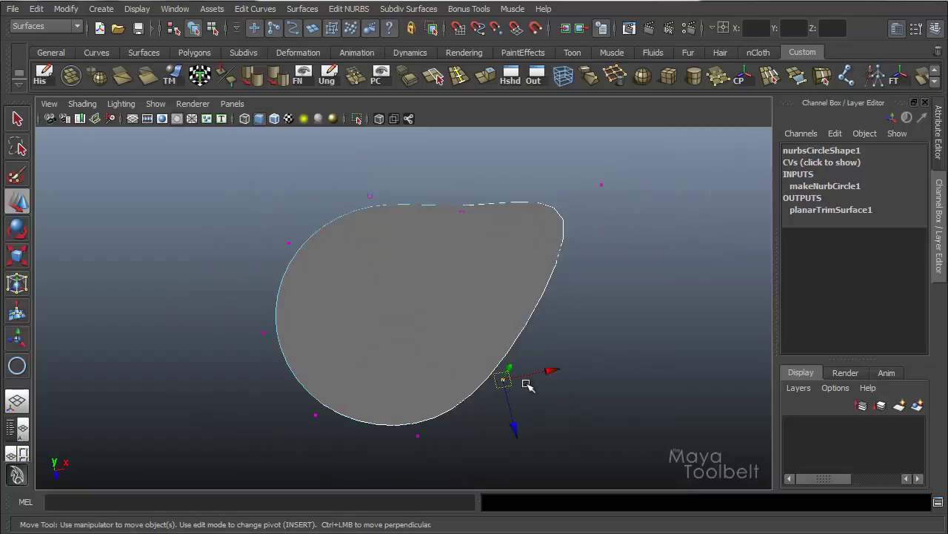
left_click_drag(511, 383, 718, 391)
left_click_drag(505, 236, 420, 148)
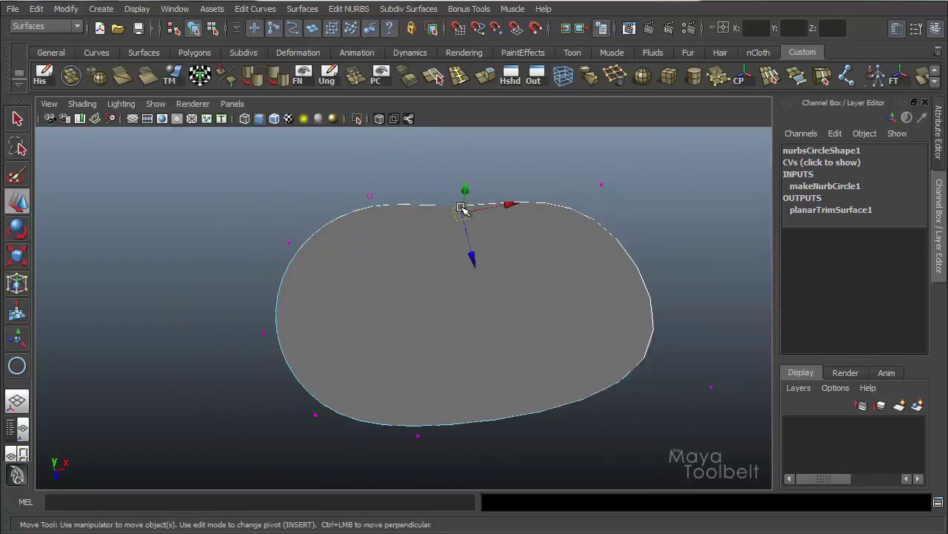
left_click_drag(464, 209, 437, 142)
left_click_drag(250, 202, 306, 254)
middle_click_drag(308, 256, 89, 227)
key("F8")
- Try raising the curve's back-right control vertex vertically out of the plane, and undo the move
left_click_drag(519, 350, 538, 300, "alt")
left_click_drag(654, 323, 635, 330, "alt")
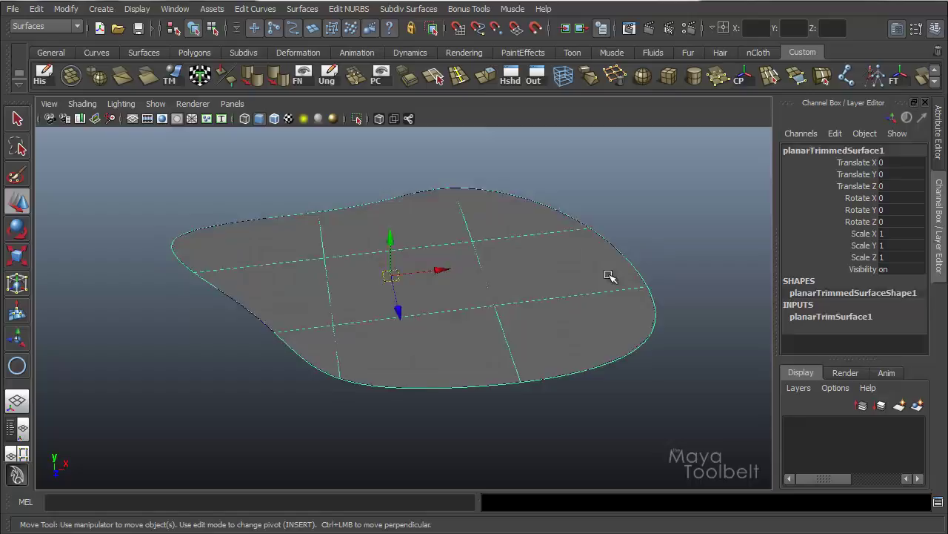
left_click(632, 250)
right_click_drag(633, 250, 610, 247)
left_click(592, 207)
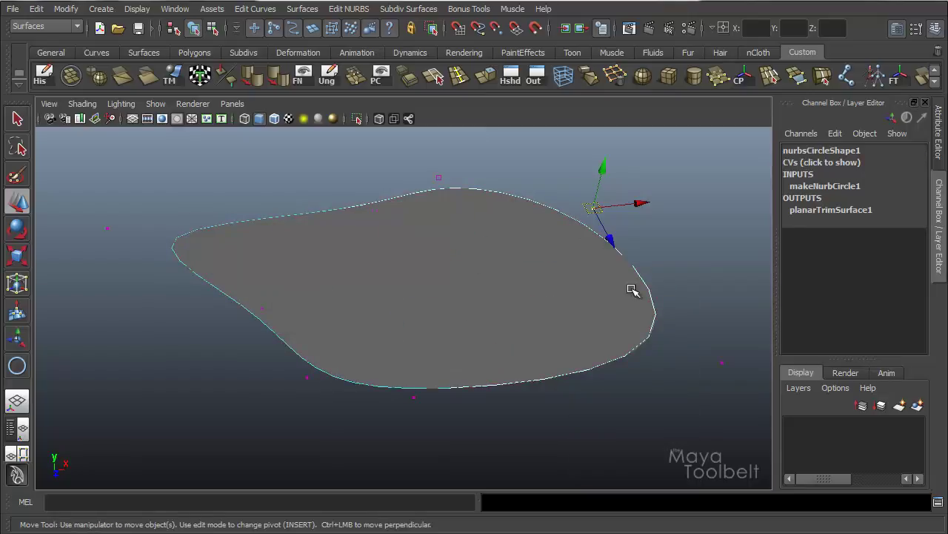
left_click_drag(632, 290, 518, 377, "alt")
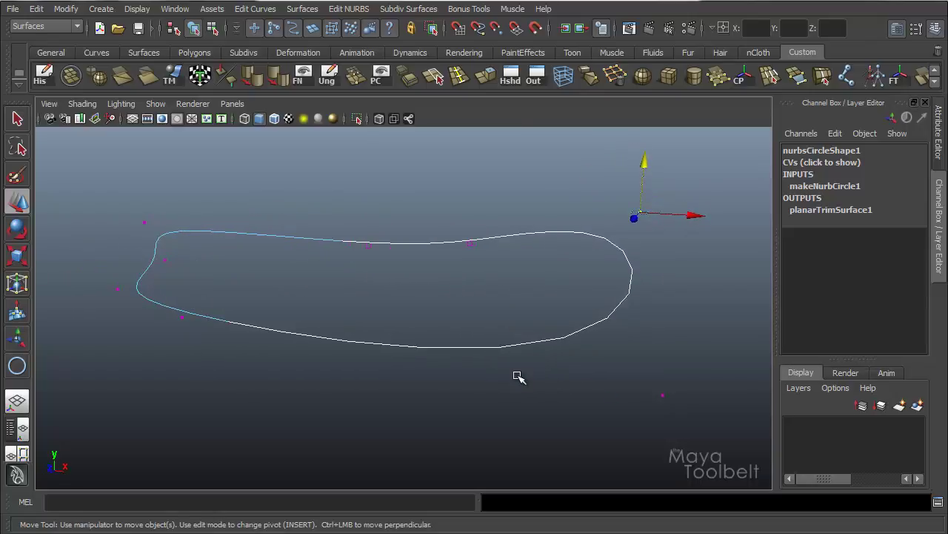
key("ctrl+z")
- Select the planar surface, display its control vertices and move an interior vertex straight down below the plane
left_click_drag(512, 295, 501, 311, "alt")
left_click(504, 312)
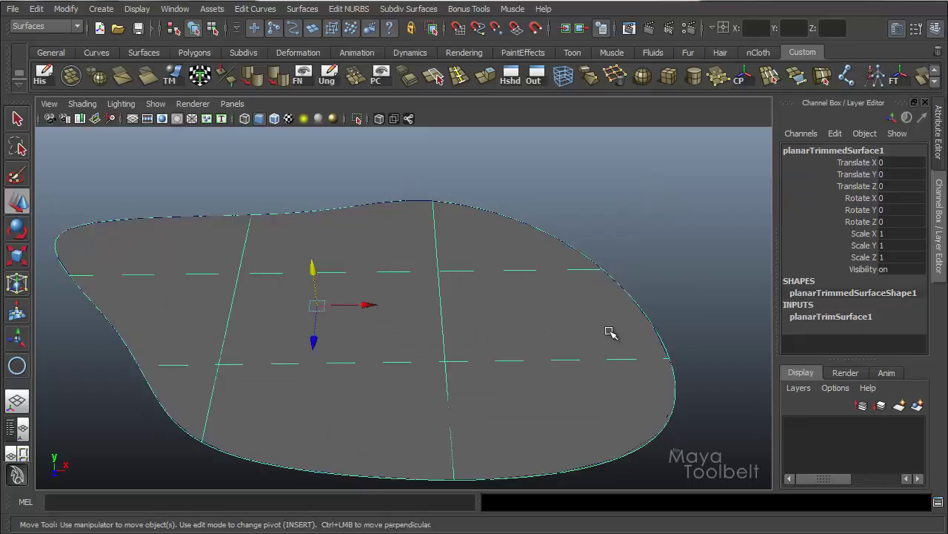
left_click_drag(608, 331, 632, 319, "alt")
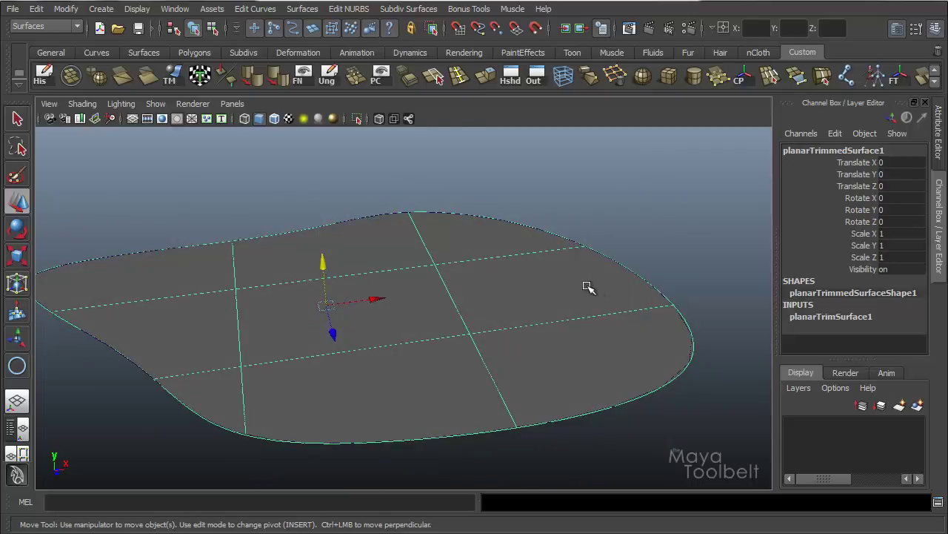
right_click_drag(549, 287, 479, 283)
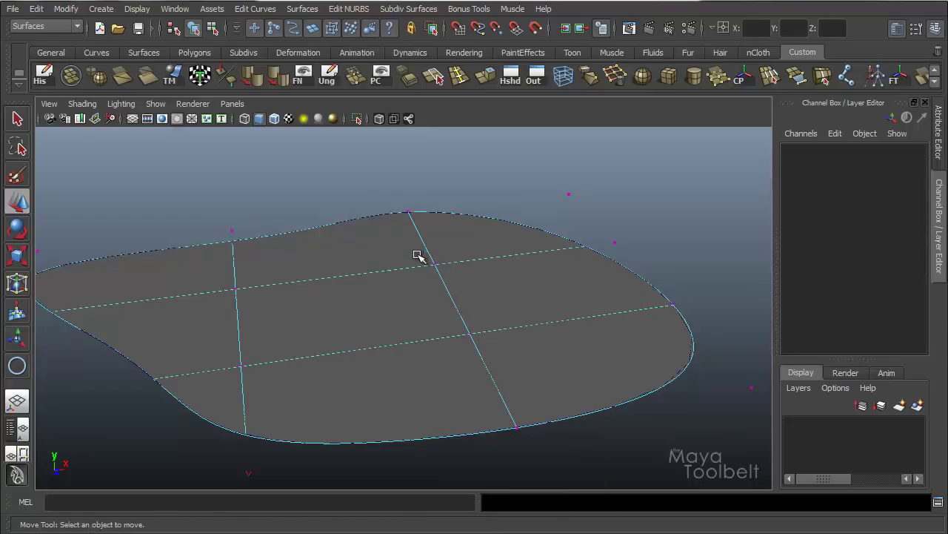
left_click_drag(417, 252, 477, 271)
left_click_drag(431, 217, 462, 460)
- Move another control vertex of the planar surface down to deform it further, and inspect its separation from the curve
left_click_drag(616, 457, 531, 397, "alt")
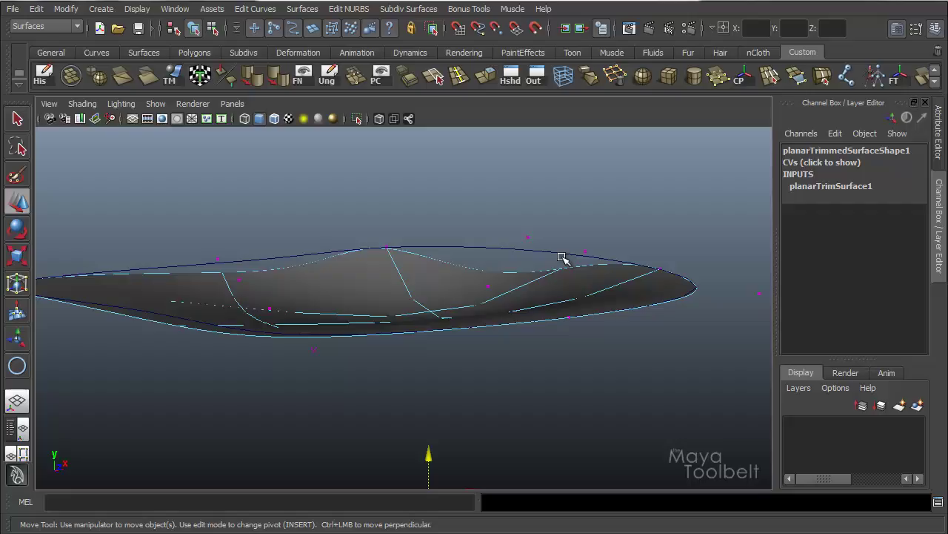
left_click_drag(562, 257, 535, 254, "alt")
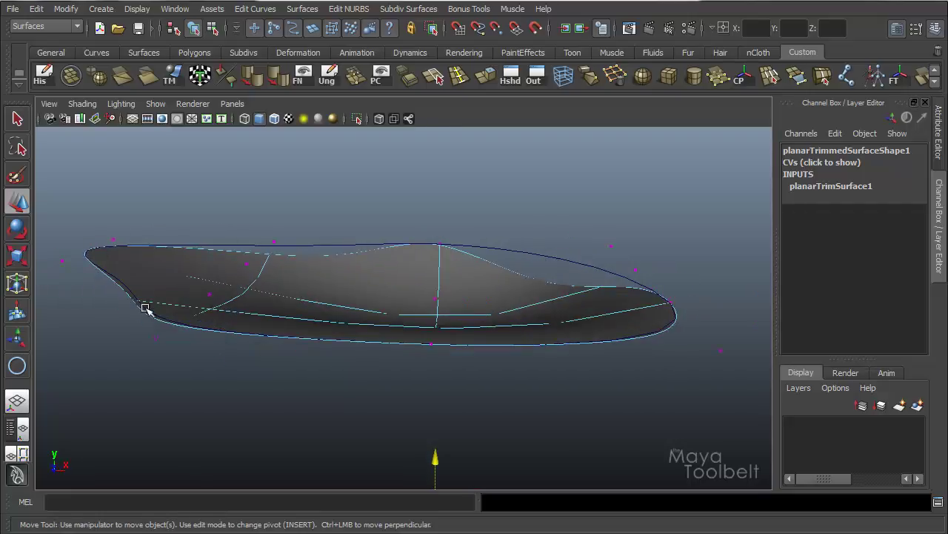
left_click_drag(456, 287, 516, 298, "alt")
left_click_drag(508, 256, 482, 451)
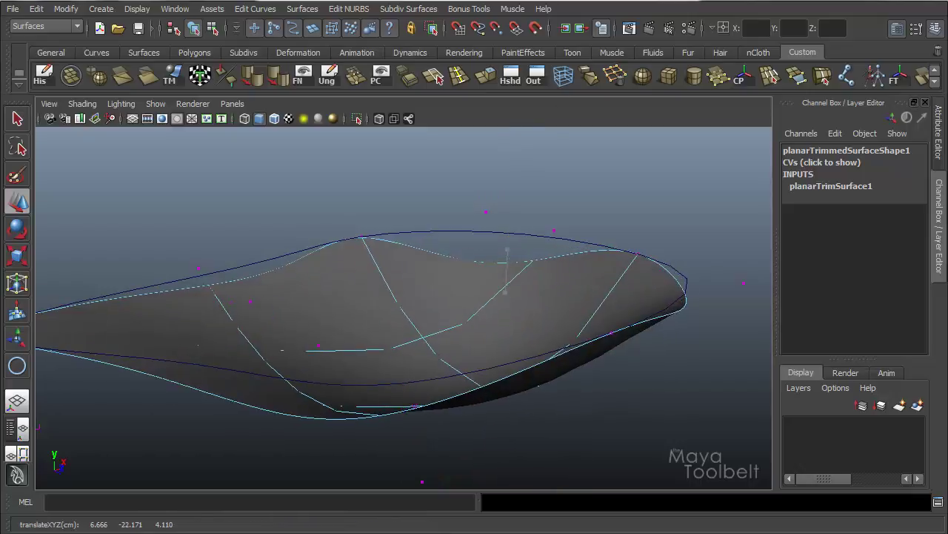
left_click_drag(514, 360, 506, 404, "alt")
middle_click_drag(526, 374, 526, 372, "alt")
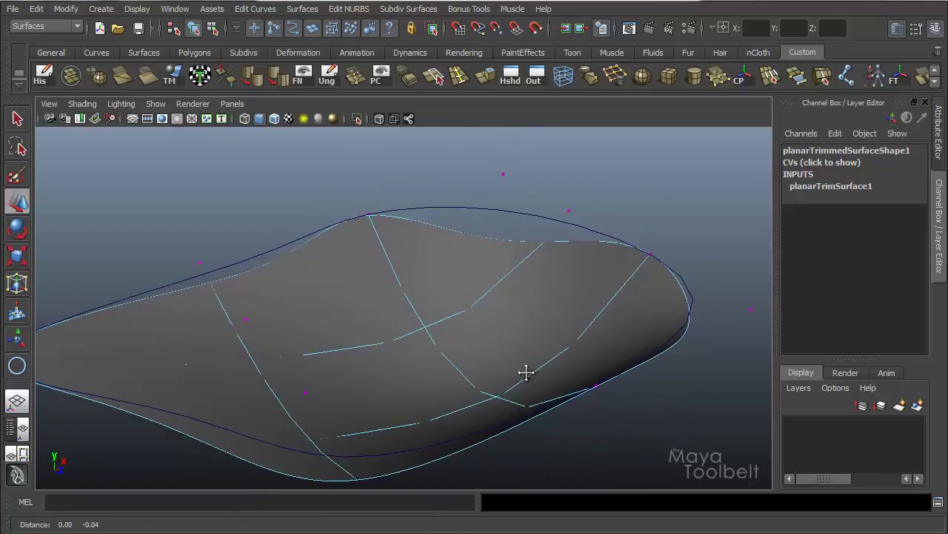
left_click_drag(526, 372, 621, 339, "alt")
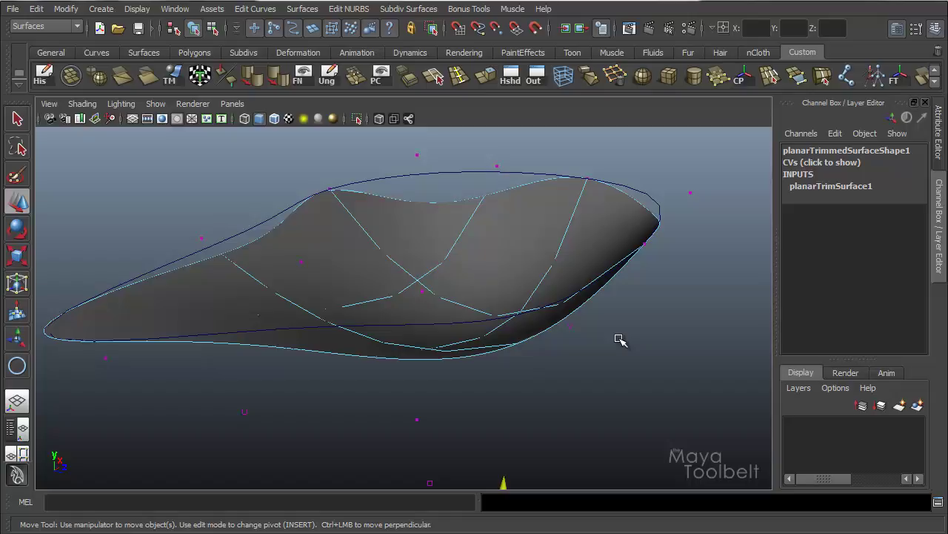
- Raise the planar surface's two lowered control vertices back up toward the curve's plane
left_click_drag(563, 323, 567, 304, "alt")
right_click_drag(568, 303, 465, 368, "alt")
left_click_drag(440, 423, 439, 423)
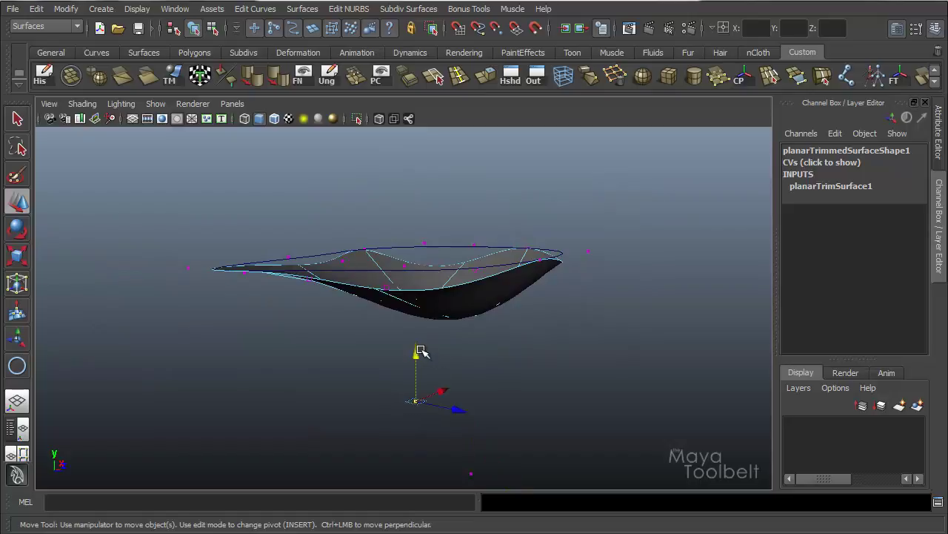
left_click_drag(418, 350, 419, 262)
left_click_drag(471, 427, 472, 269)
middle_click_drag(553, 271, 538, 36)
- Display the boundary curve's control vertices, then return to the surface and examine the gaps between its edge and the curve
left_click_drag(425, 254, 616, 290, "alt")
left_click(478, 331)
right_click_drag(616, 290, 575, 285)
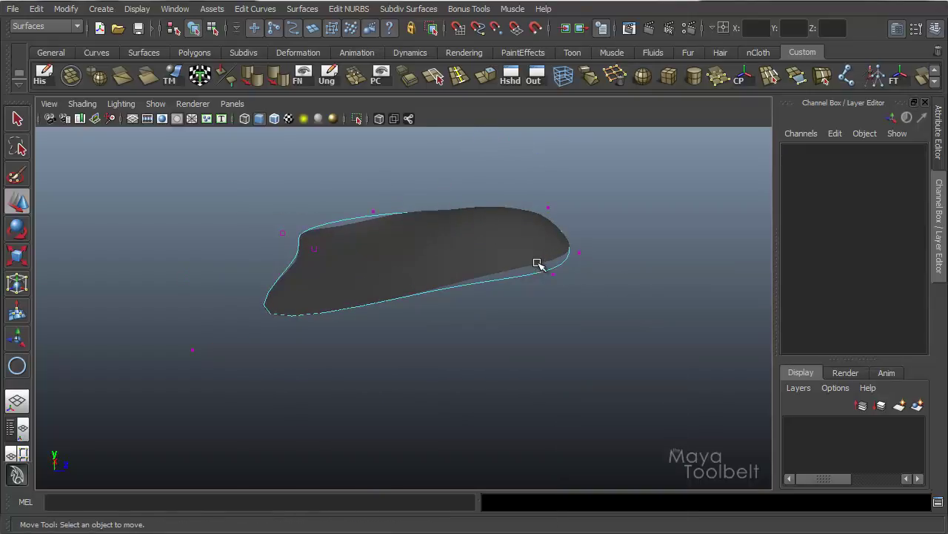
left_click(556, 277)
left_click_drag(563, 275, 514, 268, "alt")
mouse_move(457, 194)
left_mouse_down("alt")
mouse_move(497, 220)
mouse_move(479, 260)
mouse_move(316, 239)
mouse_move(508, 256)
mouse_move(438, 248)
mouse_move(504, 259)
mouse_move(489, 271)
mouse_move(359, 264)
mouse_move(444, 263)
left_mouse_up("alt")
left_click(463, 234)
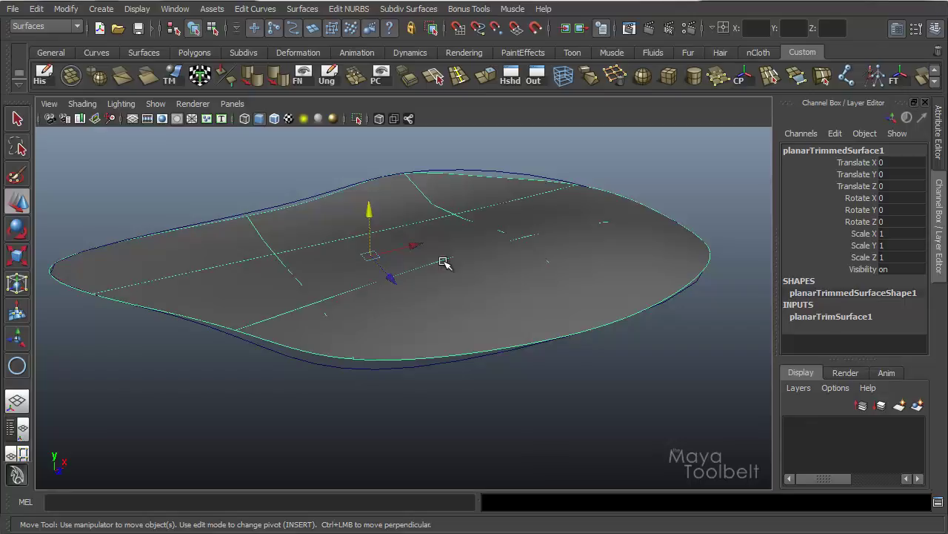
left_click_drag(372, 261, 541, 236, "alt")
left_click(526, 176)
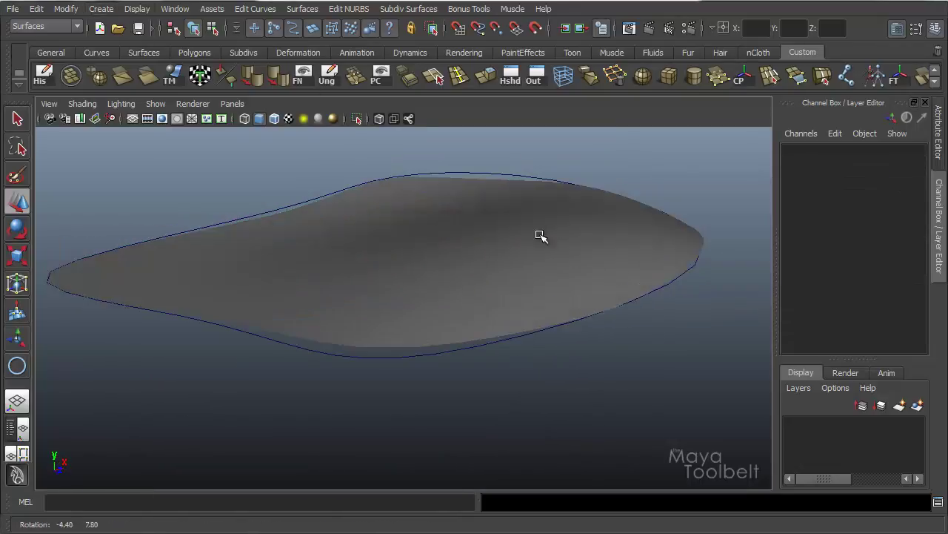
- Show the grid, then delete the planar surface and its boundary curve
left_click(131, 118)
left_click_drag(489, 267, 459, 281, "alt")
left_click(459, 282)
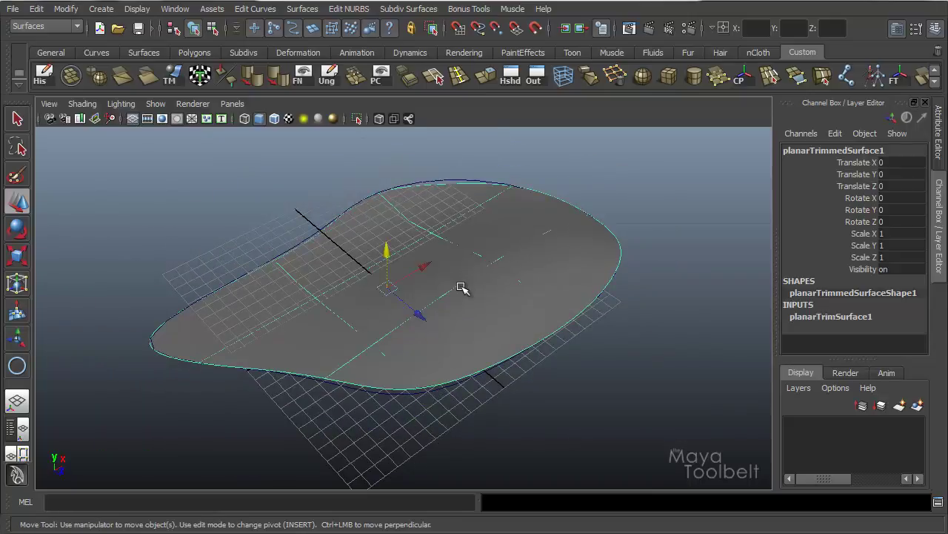
key("Delete")
left_click_drag(521, 224, 614, 191)
key("Delete")
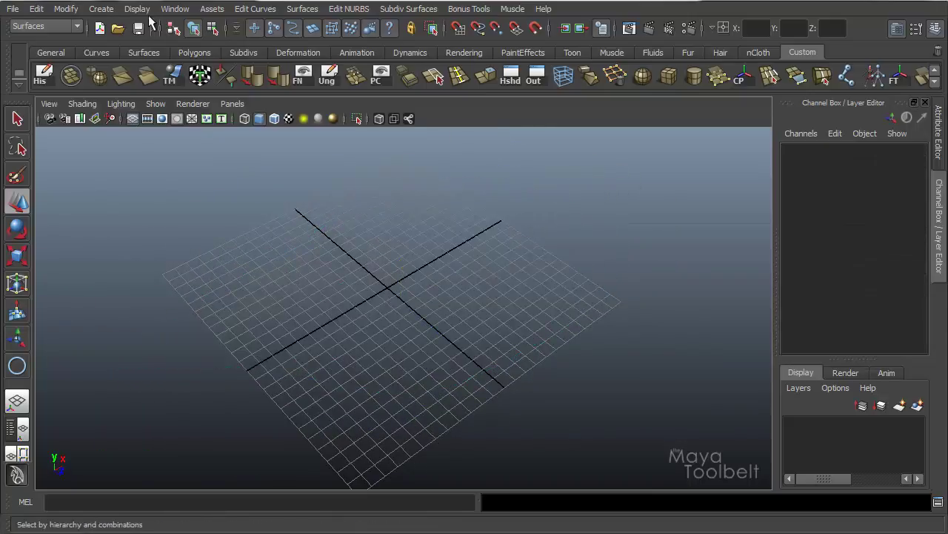
- Draw a six-point curve with the CV Curve Tool along the back-left part of the grid
left_click(102, 9)
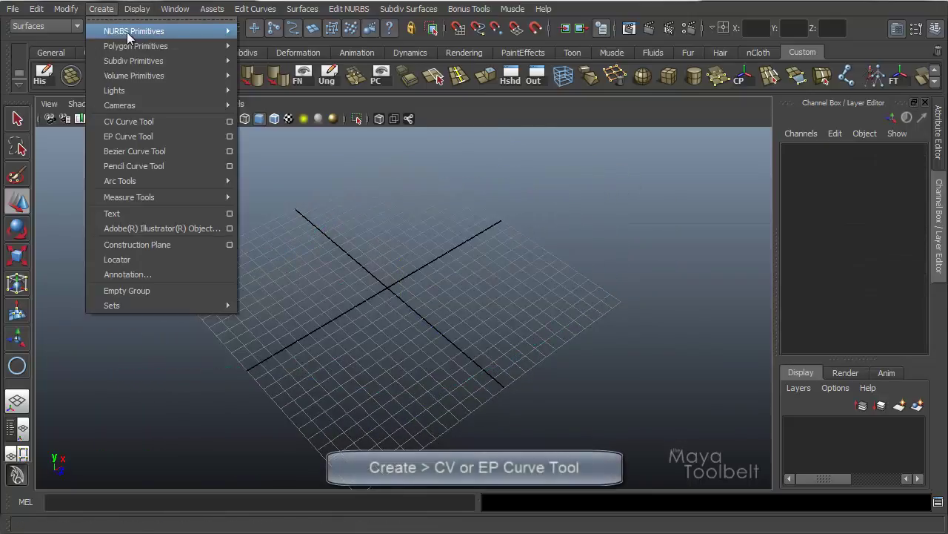
left_click(145, 124)
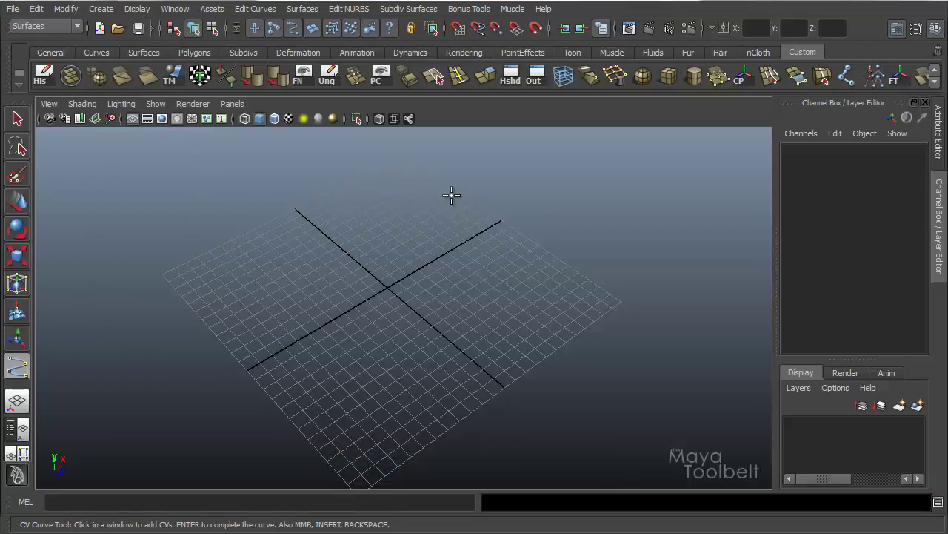
left_click(413, 197)
left_click(347, 218)
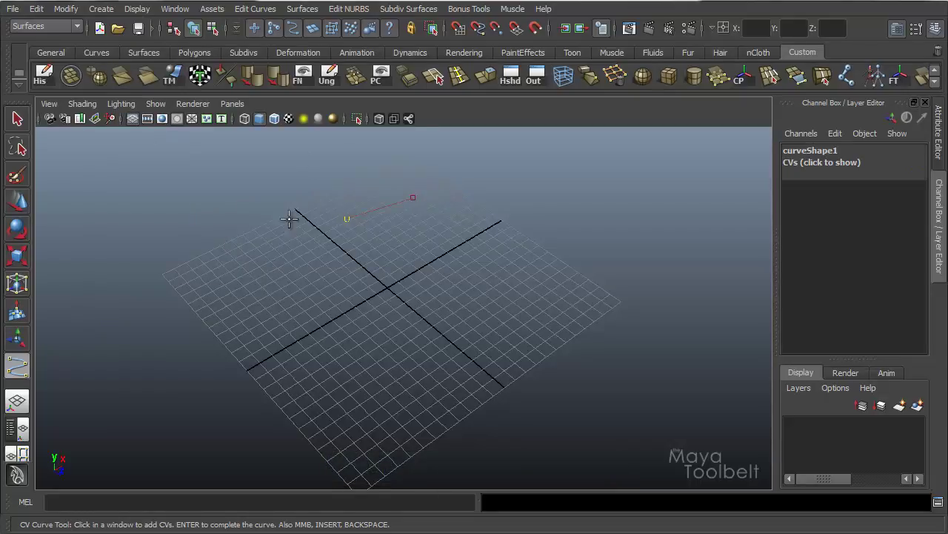
left_click(282, 226)
left_click(254, 257)
left_click(253, 294)
left_click(220, 311)
key("w")
- Draw a second CV curve along the front-left edge of the grid, snapping its start to the first curve's front end
key("y")
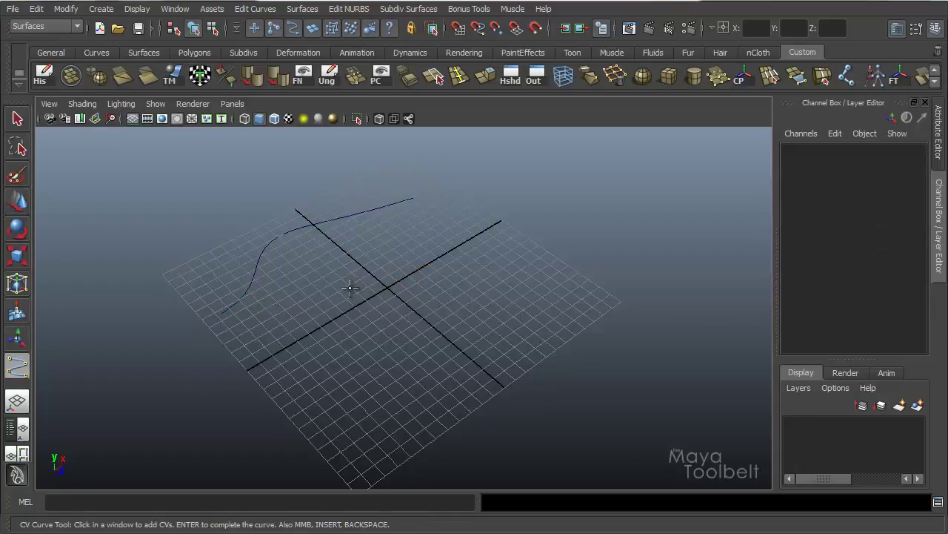
key("c")
left_click_drag(290, 229, 217, 338)
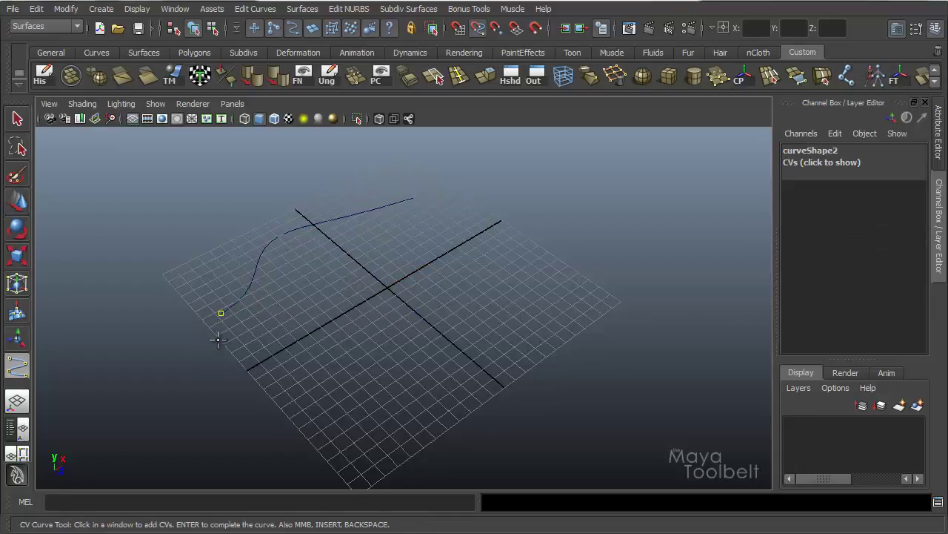
left_click(242, 336)
left_click(256, 368)
left_click(295, 391)
left_click(329, 404)
left_click(368, 413)
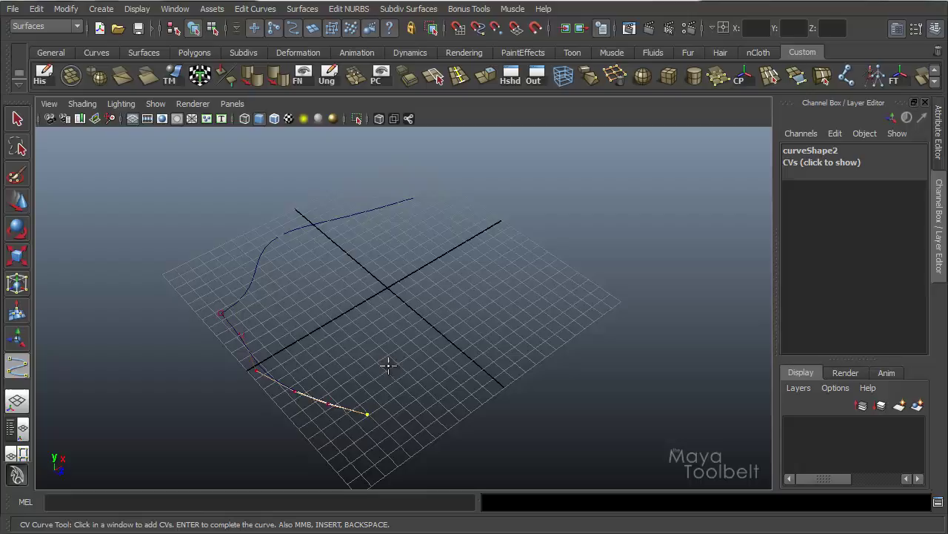
key("w")
- Draw a third CV curve from the second curve's front end around the right side of the grid
key("y")
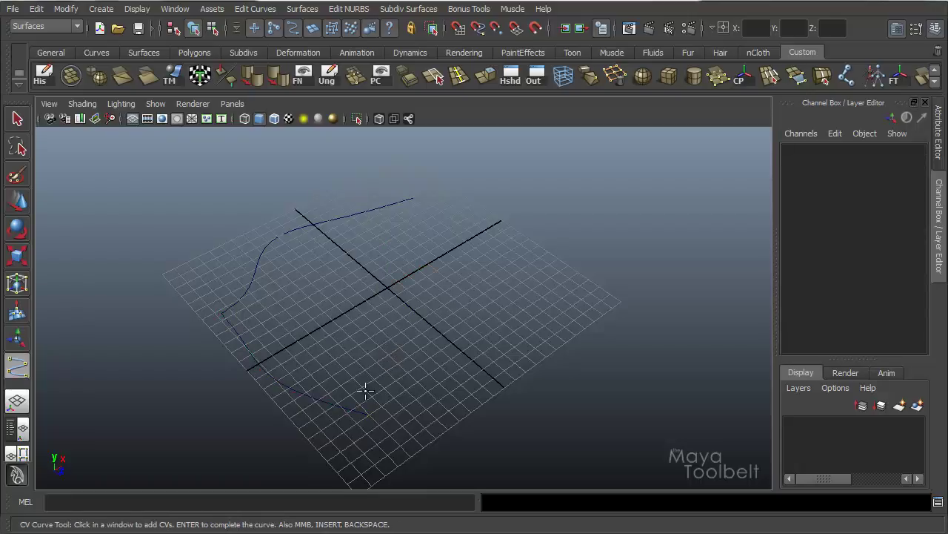
left_click(367, 412)
left_click(422, 390)
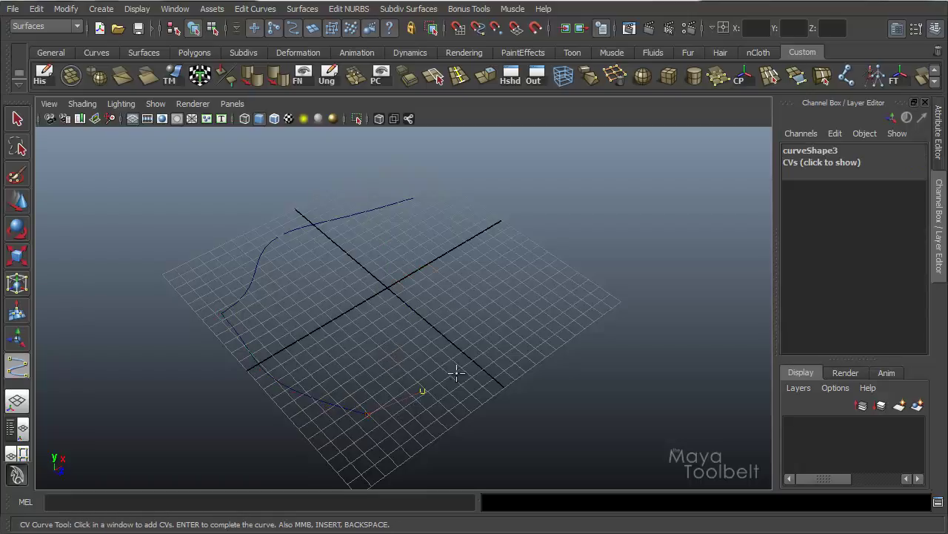
left_click(477, 365)
left_click(534, 337)
left_click(543, 303)
left_click(536, 268)
left_click(517, 239)
key("Return")
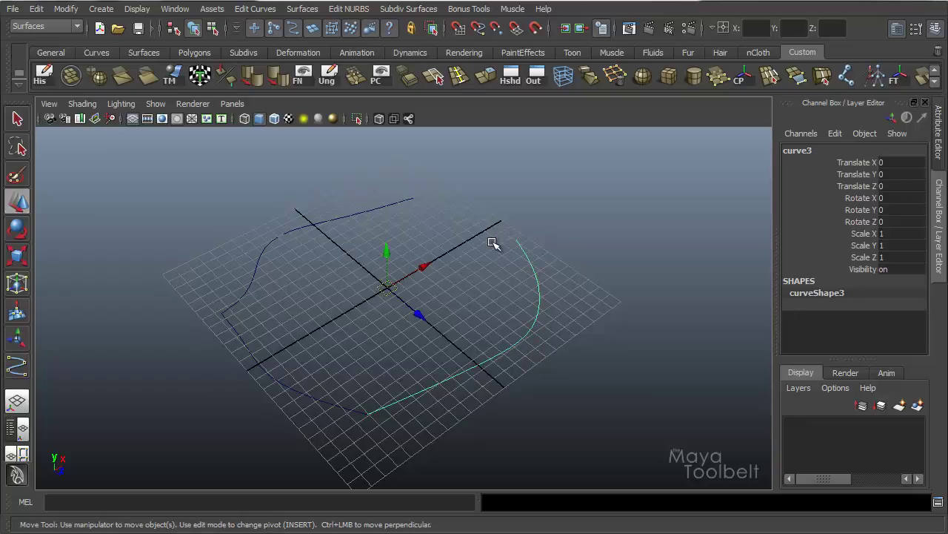
- Close the outline with a fourth CV curve, snapping its ends to the third curve's end and the first curve's start
key("y")
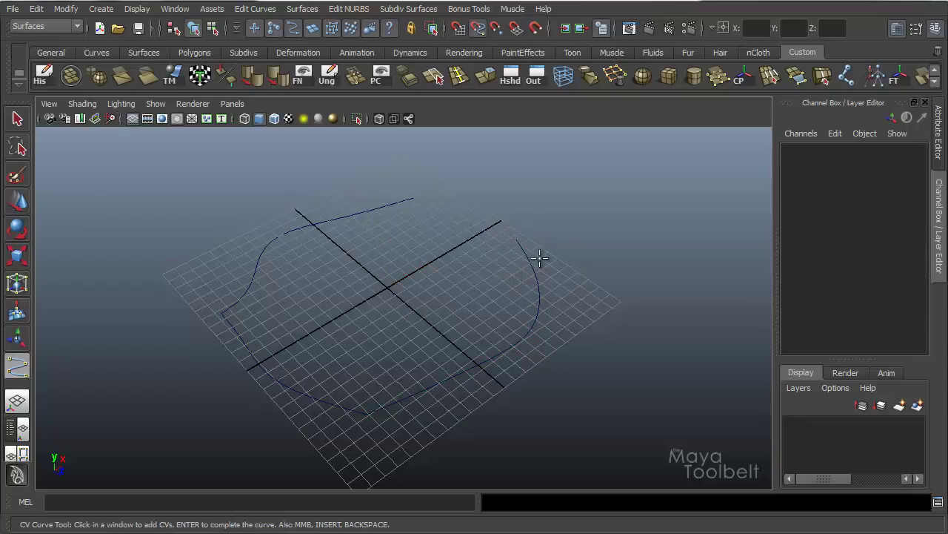
left_click(518, 239)
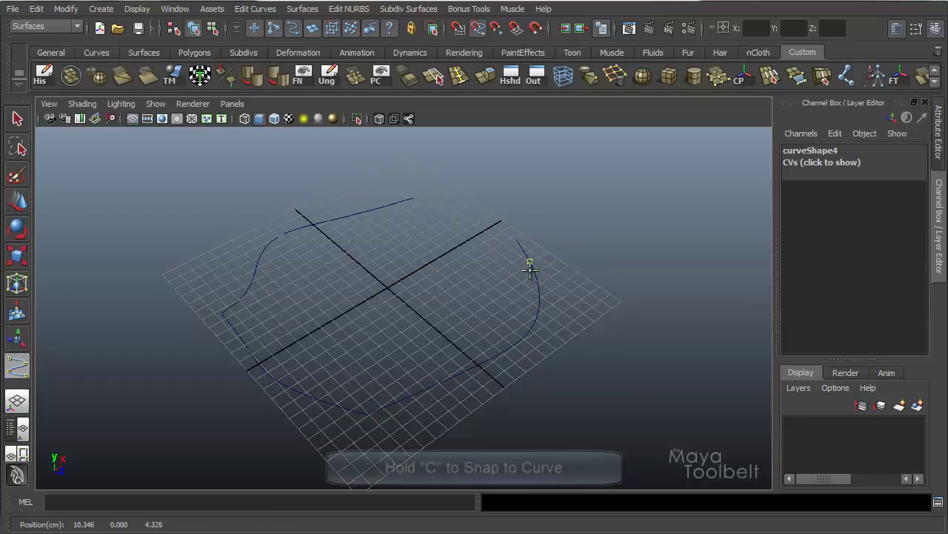
left_click(493, 227)
left_click(475, 210)
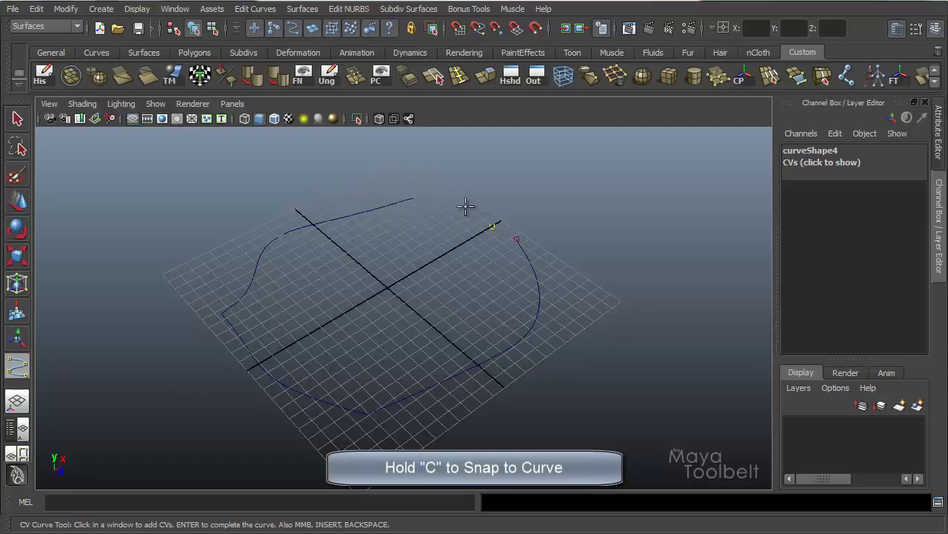
left_click(457, 207)
left_click(440, 204)
left_click_drag(439, 205, 440, 205)
left_click_drag(371, 206, 450, 181)
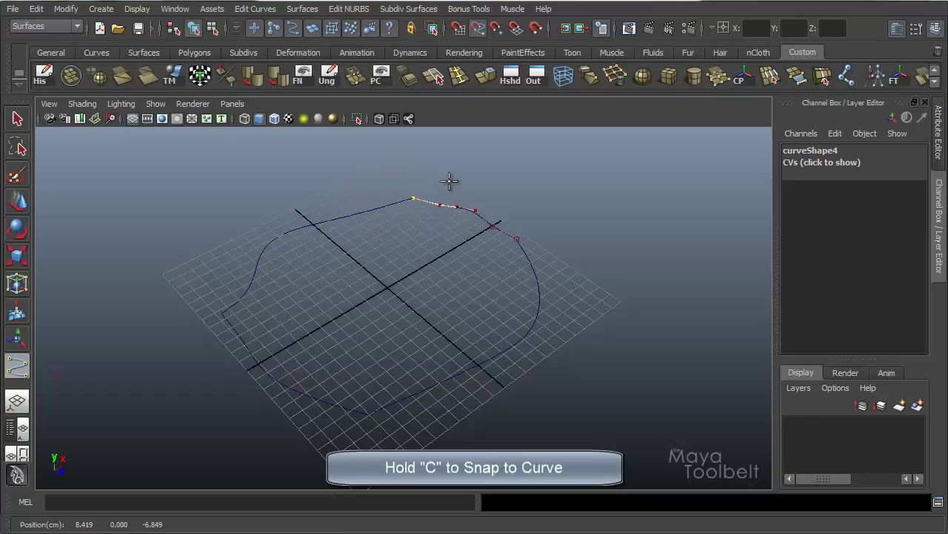
key("w")
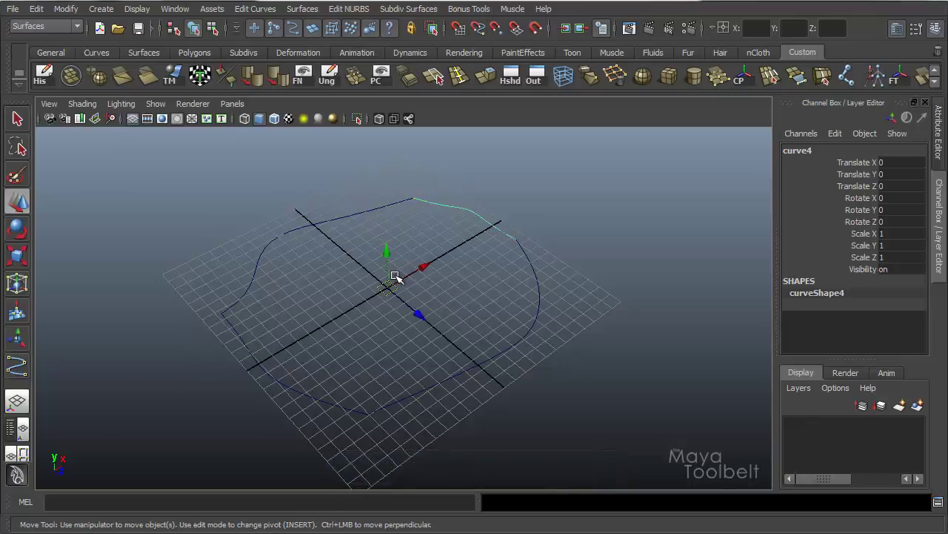
- Hide the grid and select the outline's curves one at a time to check that they are separate
left_click(135, 119)
left_click_drag(205, 191, 347, 274, "alt")
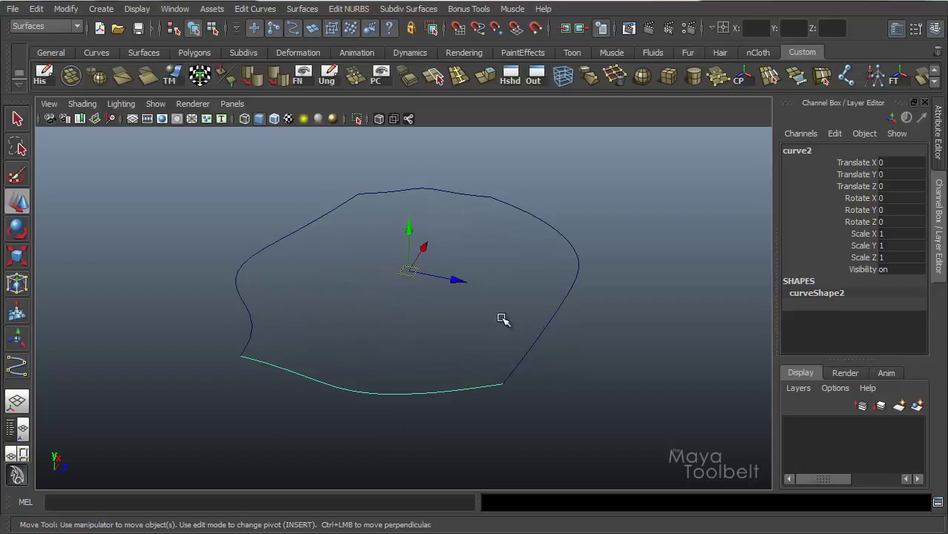
left_click(514, 220)
left_click(457, 186)
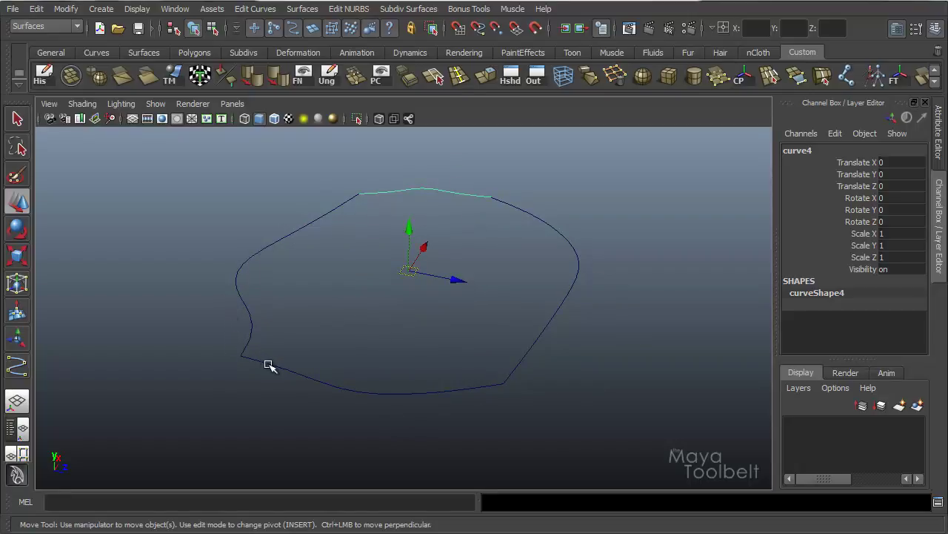
left_click_drag(408, 353, 382, 295, "alt")
- Select all four outline curves and create a Planar surface from them
left_click_drag(267, 193, 345, 299, "shift")
left_click_drag(358, 307, 378, 432, "shift")
left_click_drag(502, 309, 591, 323, "shift")
left_click(302, 8)
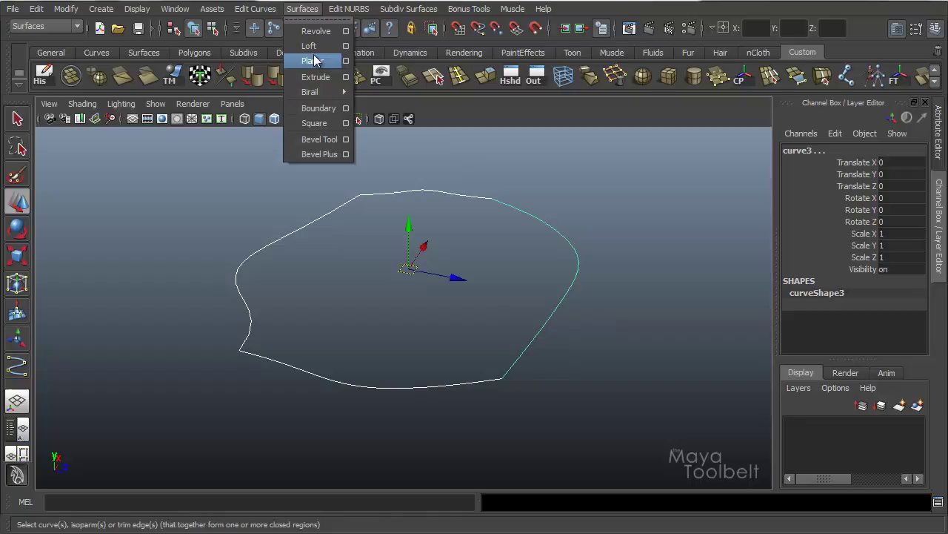
left_click(313, 61)
left_click_drag(491, 195, 576, 295, "alt")
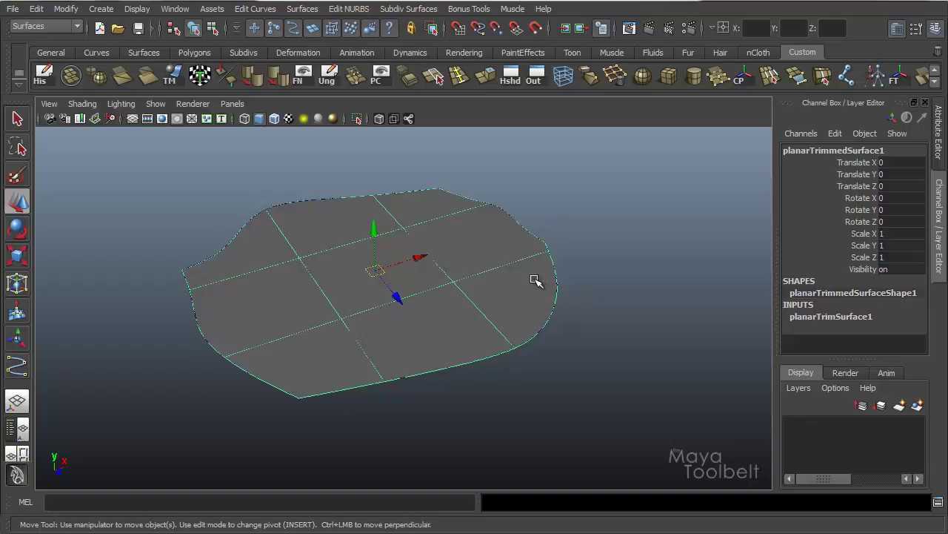
- Try moving the front curve's left end control vertex away from the neighbouring curve, and undo the move
left_click_drag(446, 251, 570, 259, "alt")
left_click_drag(328, 356, 292, 432)
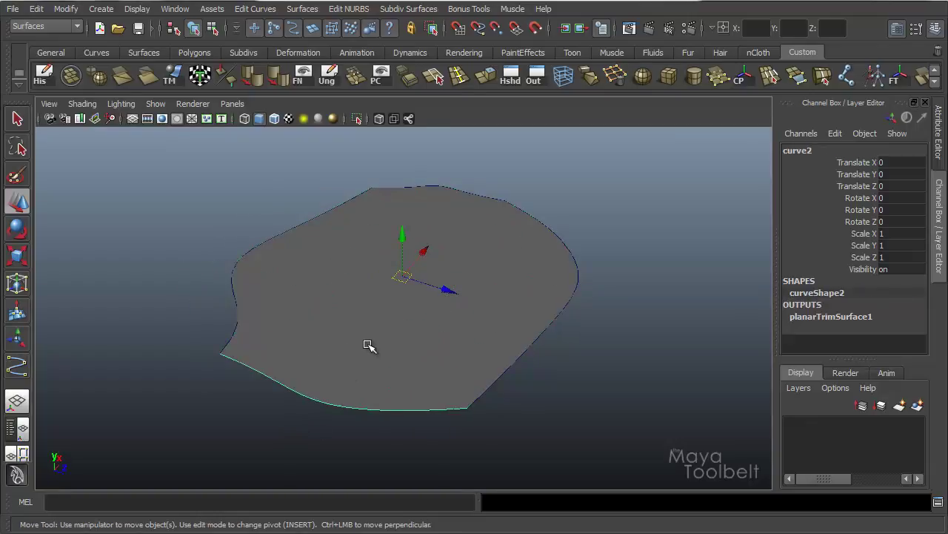
middle_click_drag(368, 344, 407, 287, "alt")
right_click_drag(223, 326, 237, 346, "alt")
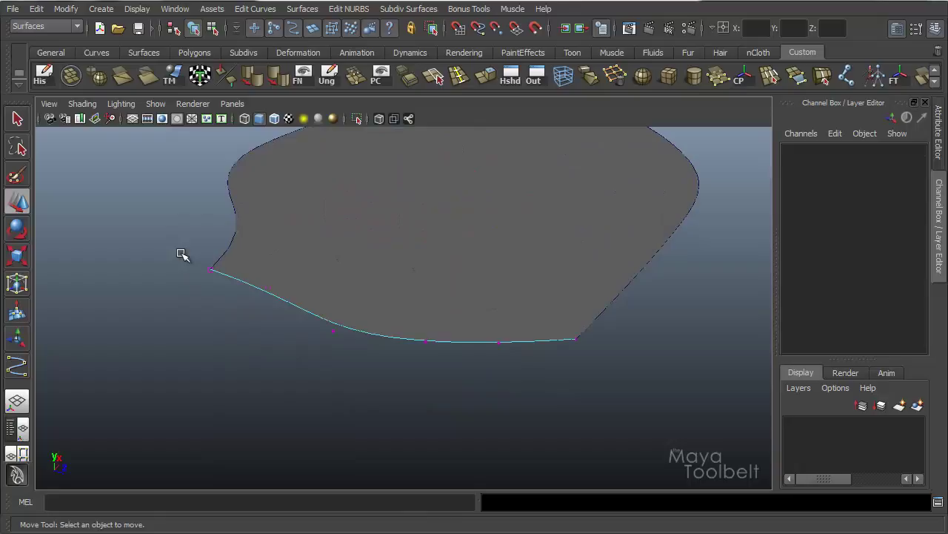
left_click_drag(181, 254, 225, 315)
left_click_drag(208, 352, 201, 392)
left_click_drag(333, 335, 182, 287, "alt")
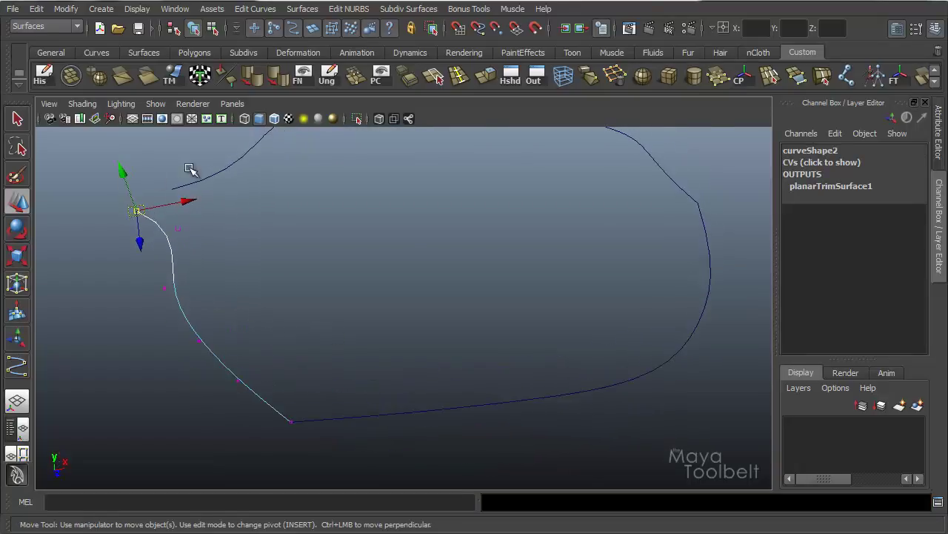
left_click_drag(241, 244, 318, 244, "alt")
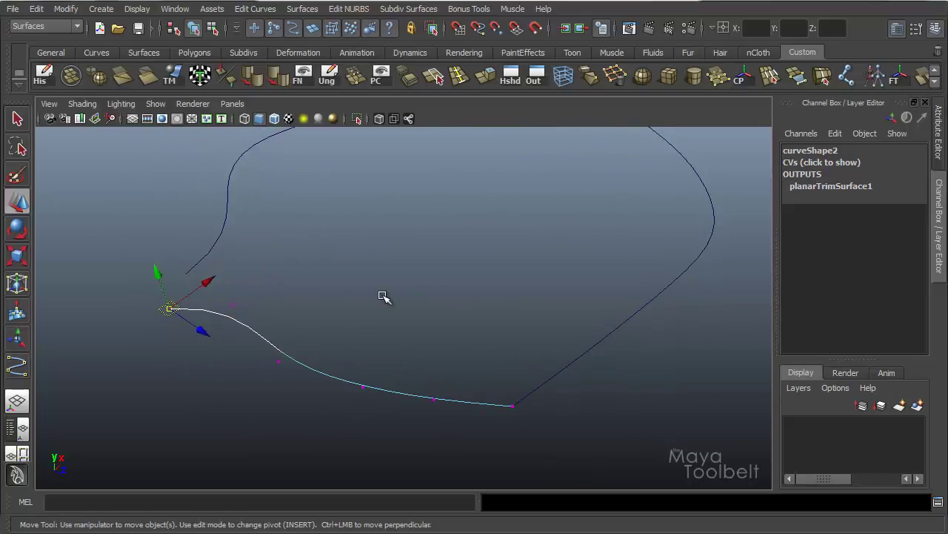
key("ctrl+z")
- Select the planar surface and open the Planar Trim Surface Options
left_click_drag(481, 298, 399, 220, "alt")
left_click(417, 250)
middle_click_drag(411, 199, 359, 242, "alt")
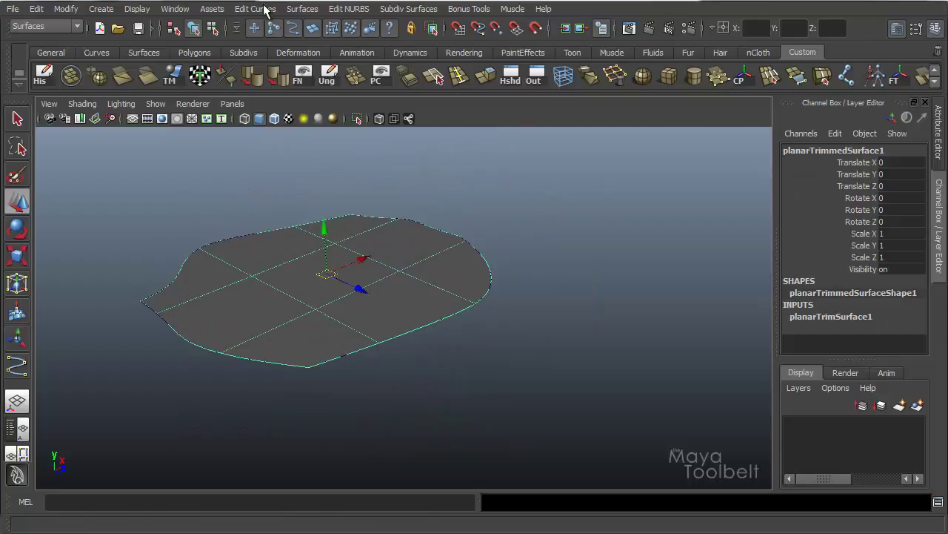
left_click(295, 9)
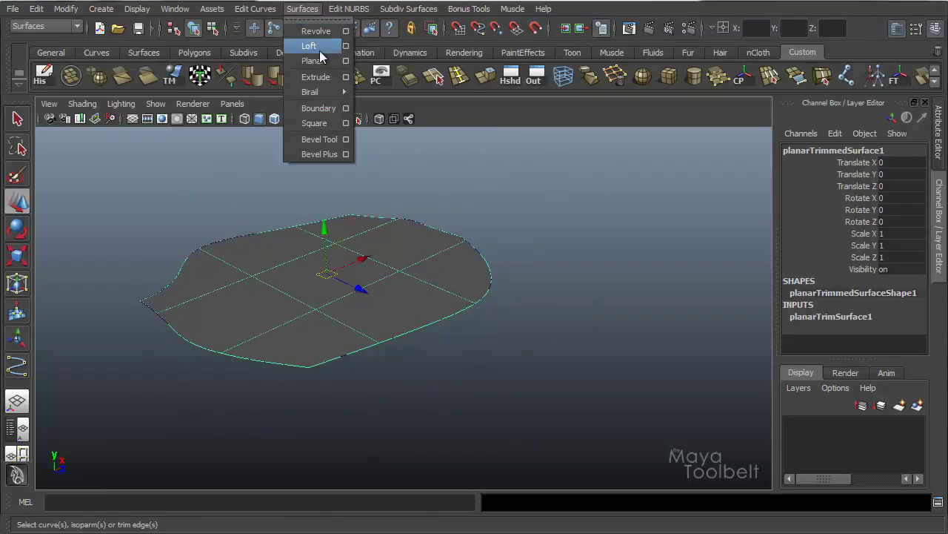
left_click(346, 62)
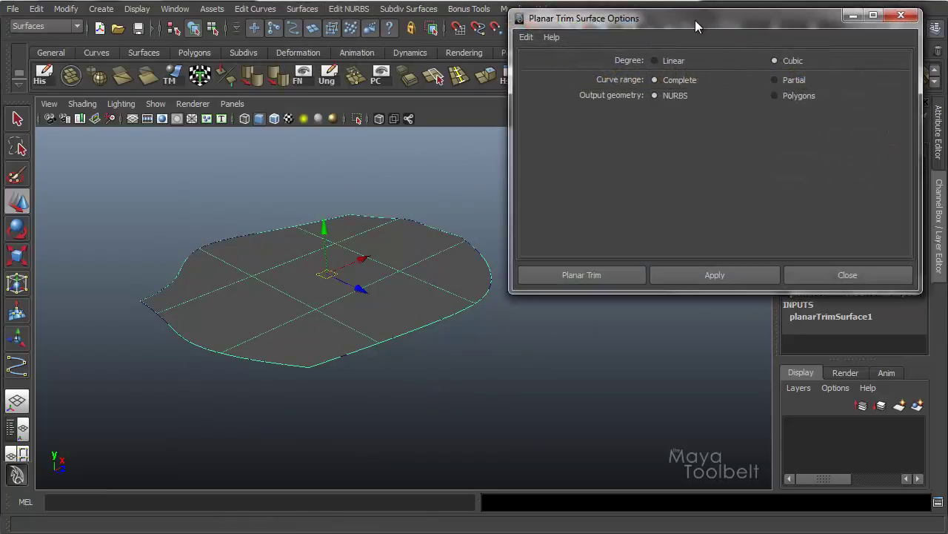
left_click_drag(387, 239, 390, 251, "alt")
middle_click_drag(389, 250, 347, 237, "alt")
left_click_drag(348, 238, 402, 218, "alt")
middle_click_drag(402, 218, 411, 203, "alt")
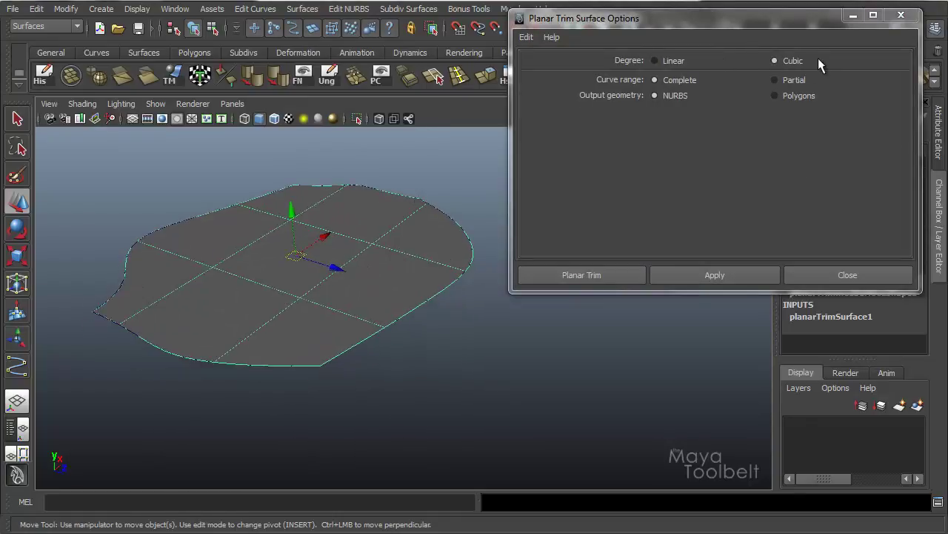
- Display the planar surface's control vertices, try moving an interior vertex below the plane, and undo the move
right_click_drag(374, 234, 304, 235)
left_click_drag(352, 239, 344, 290, "alt")
left_click_drag(323, 242, 358, 303)
right_click_drag(358, 303, 470, 295, "alt")
left_click_drag(471, 296, 437, 233, "alt")
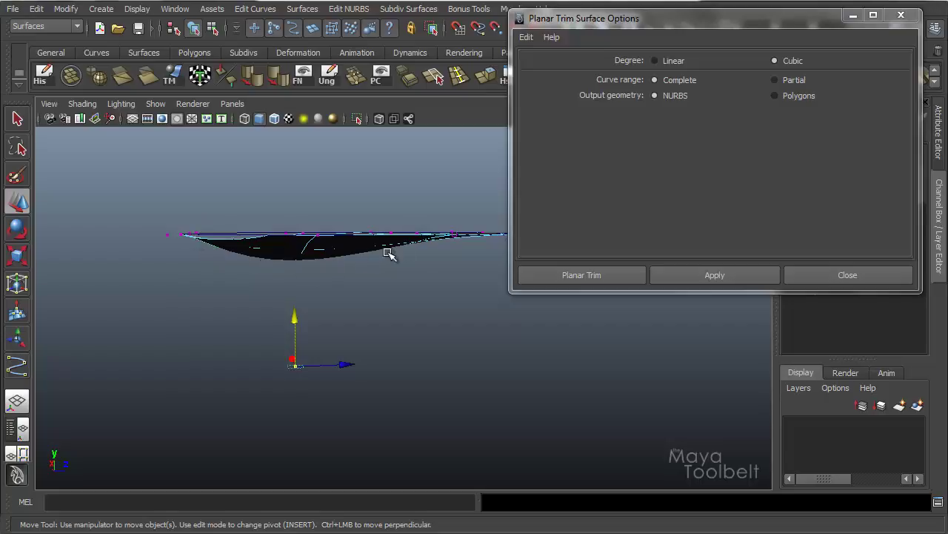
left_click_drag(403, 265, 368, 295, "alt")
key("ctrl+z")
- Return to object selection mode and reselect the planar surface
left_click(342, 302)
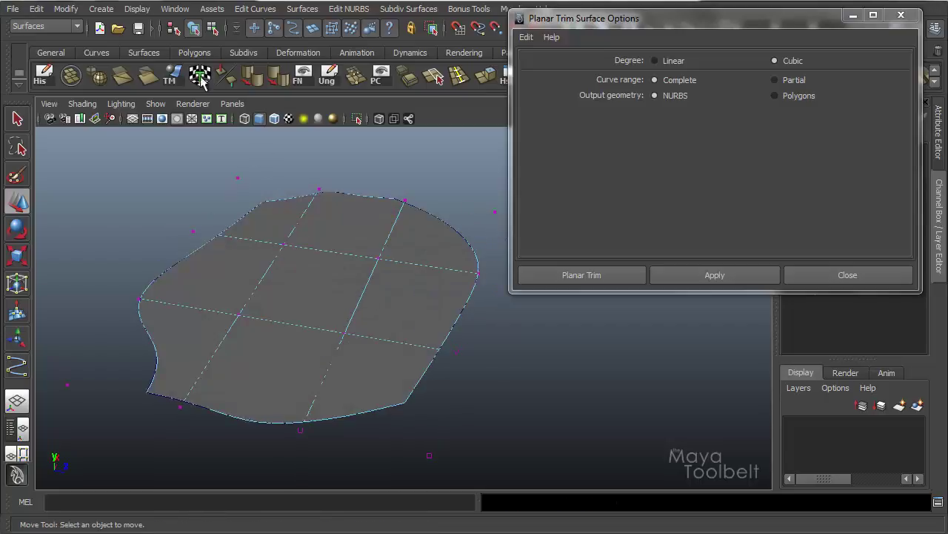
left_click(212, 29)
left_click(194, 29)
left_click(308, 245)
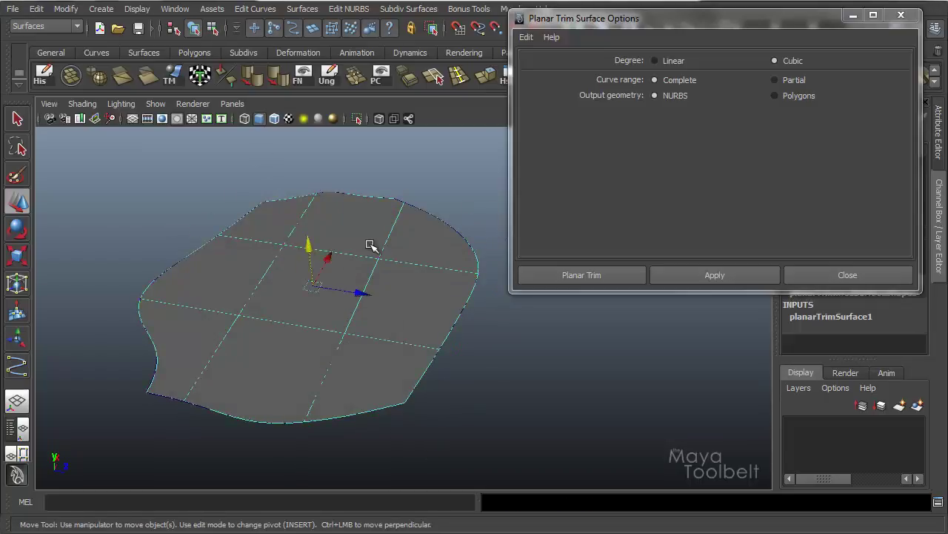
- Delete the planar surface and select all four boundary curves again
key("Delete")
left_click_drag(295, 175, 308, 216)
left_click_drag(190, 235, 200, 323, "shift")
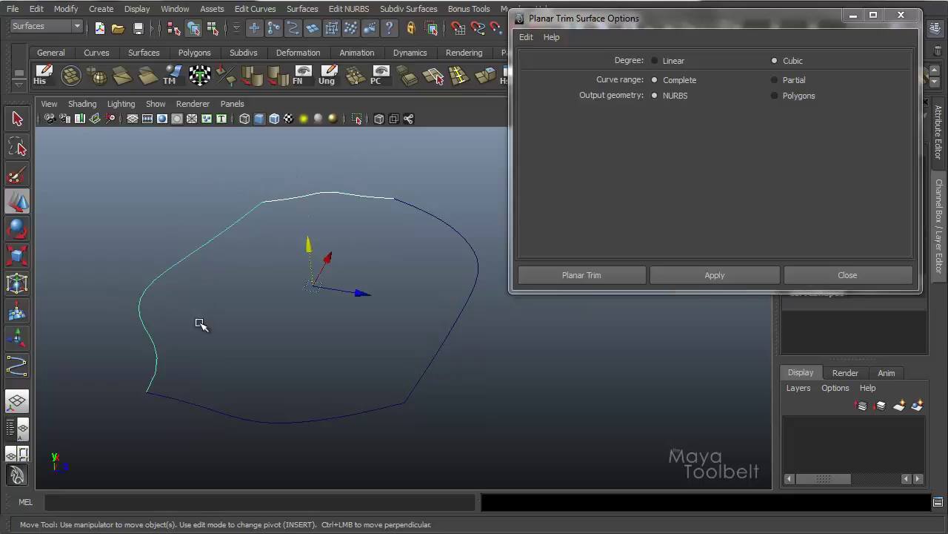
left_click_drag(361, 377, 334, 470, "shift")
left_click_drag(392, 352, 502, 364, "shift")
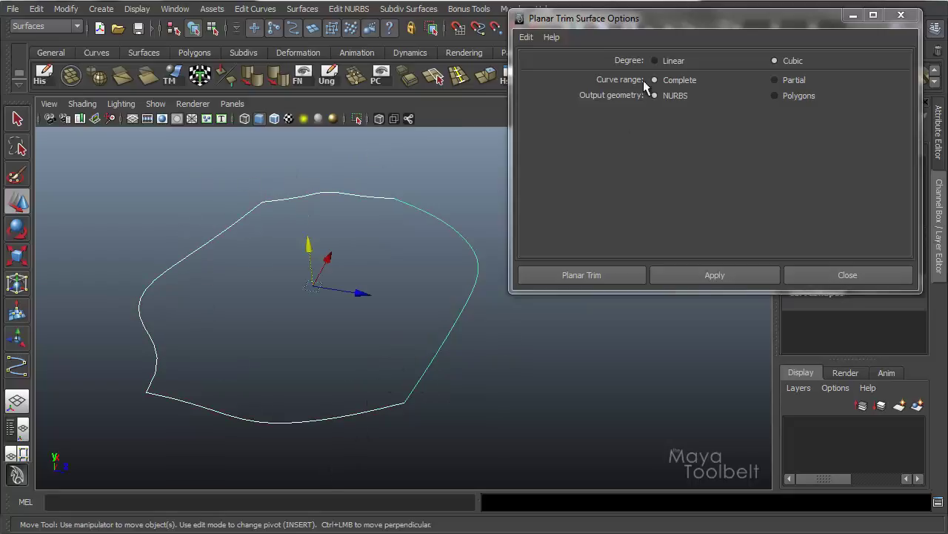
- Set the planar trim degree to Linear and create a NURBS surface from the four selected curves
left_click(656, 61)
left_click_drag(455, 285, 434, 267, "alt")
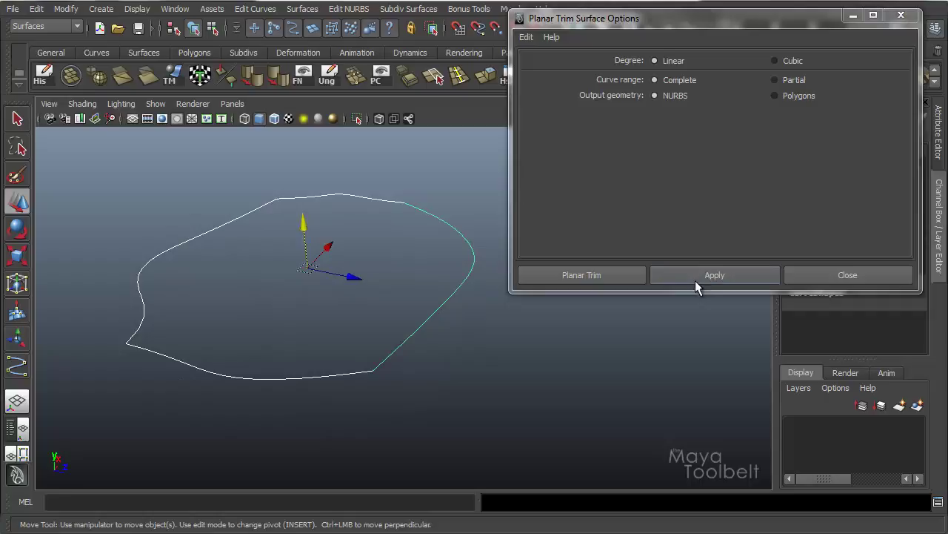
left_click(706, 276)
left_click_drag(391, 245, 420, 253, "alt")
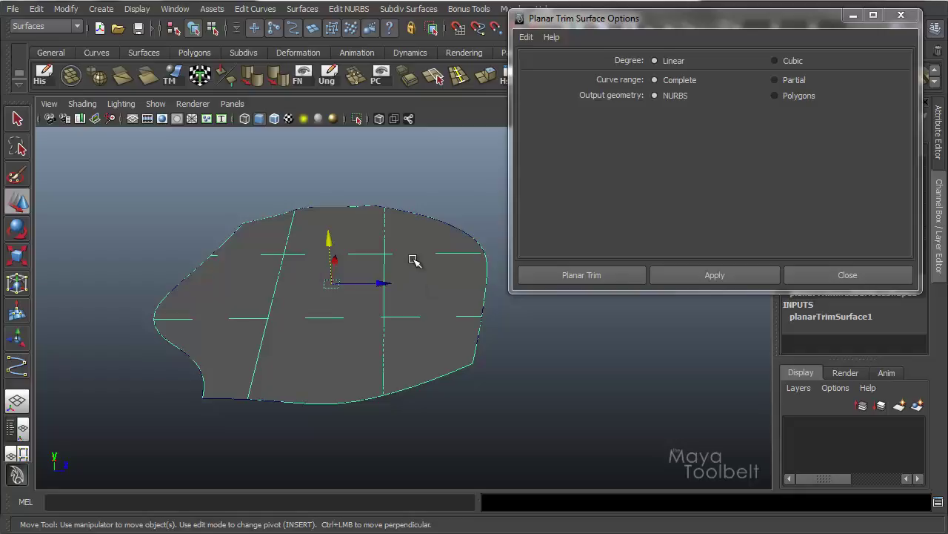
- Display the linear surface's control vertices, try raising a corner vertex vertically, and undo the move
right_click_drag(414, 260, 367, 260)
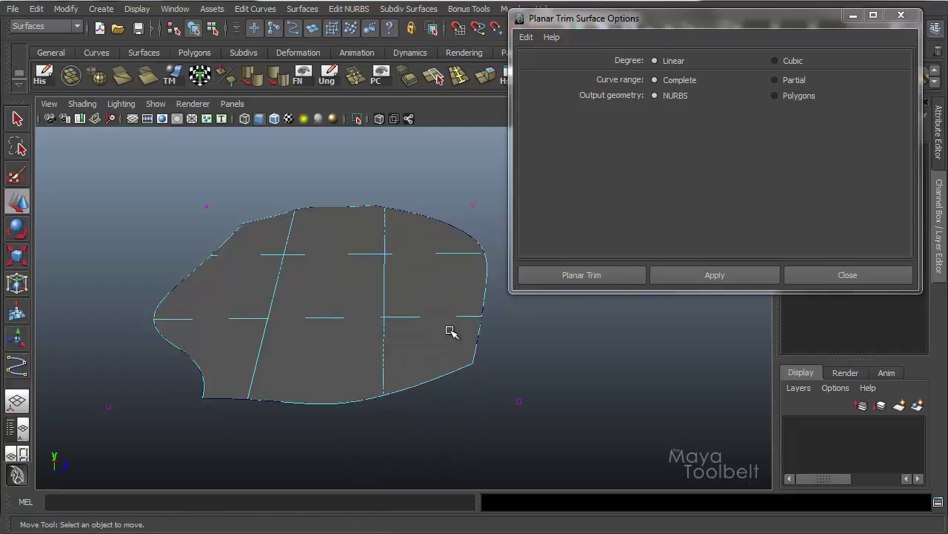
left_click_drag(452, 331, 169, 417, "alt")
left_click_drag(175, 172, 264, 245)
left_click_drag(378, 178, 443, 229)
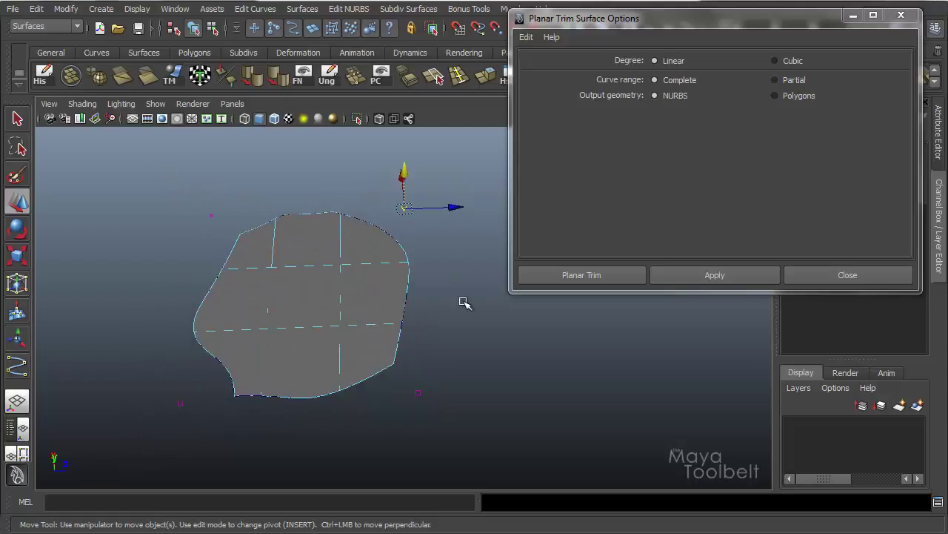
left_click_drag(385, 351, 492, 277)
middle_click_drag(413, 277, 349, 286, "alt")
left_click_drag(443, 237, 445, 214)
middle_click_drag(445, 214, 510, 49)
left_click_drag(334, 300, 270, 337, "alt")
key("z")
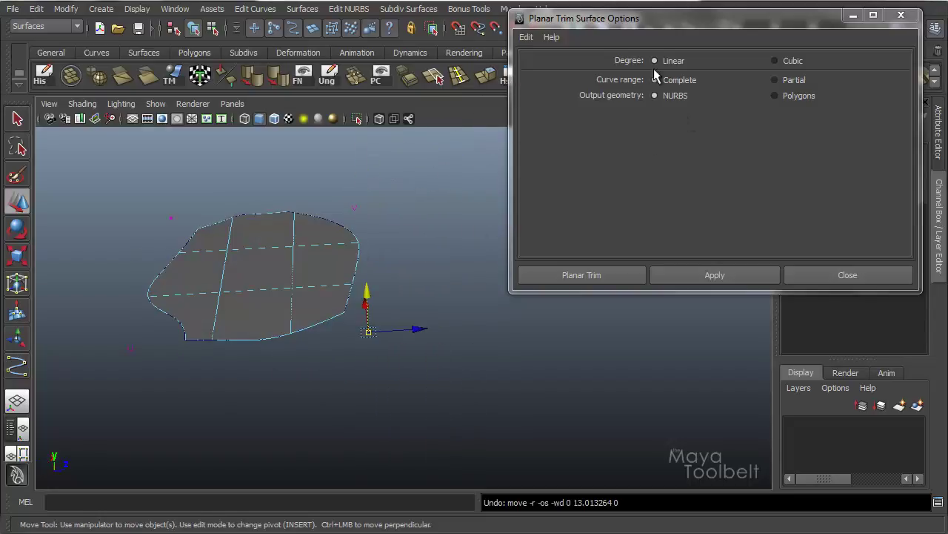
- Undo the vertex selections, return to object selection mode, and delete the linear planar surface
left_click_drag(319, 256, 425, 252, "alt")
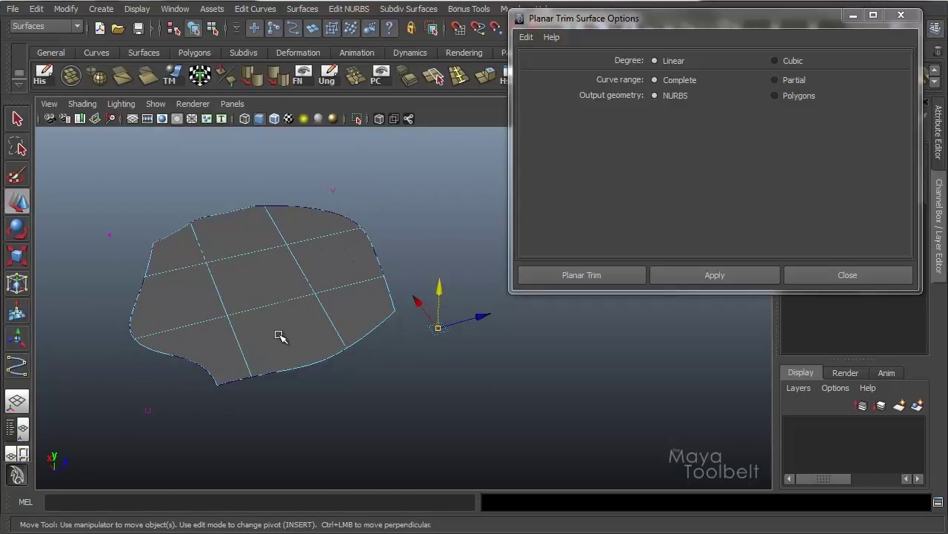
left_click_drag(296, 295, 380, 285, "alt")
key("ctrl+z")
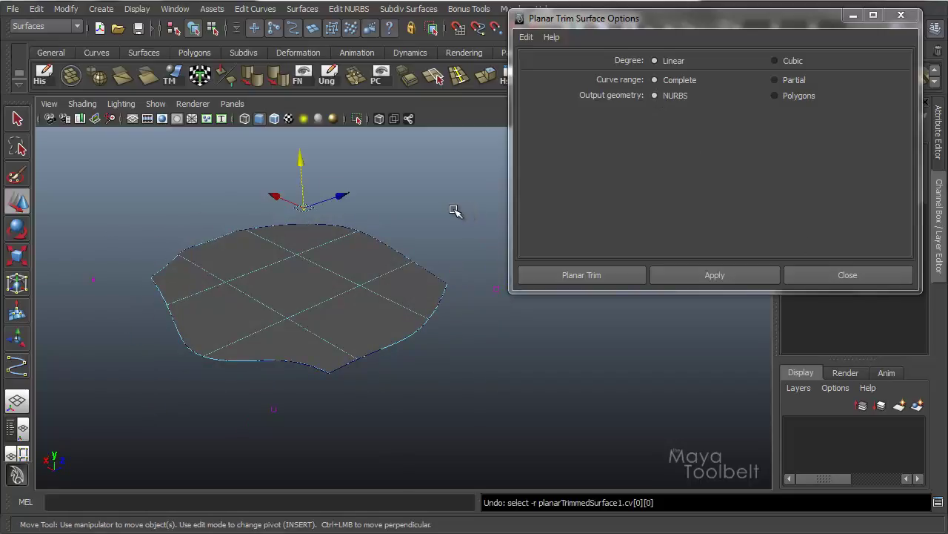
key("ctrl+z")
left_click(328, 297)
left_click(212, 28)
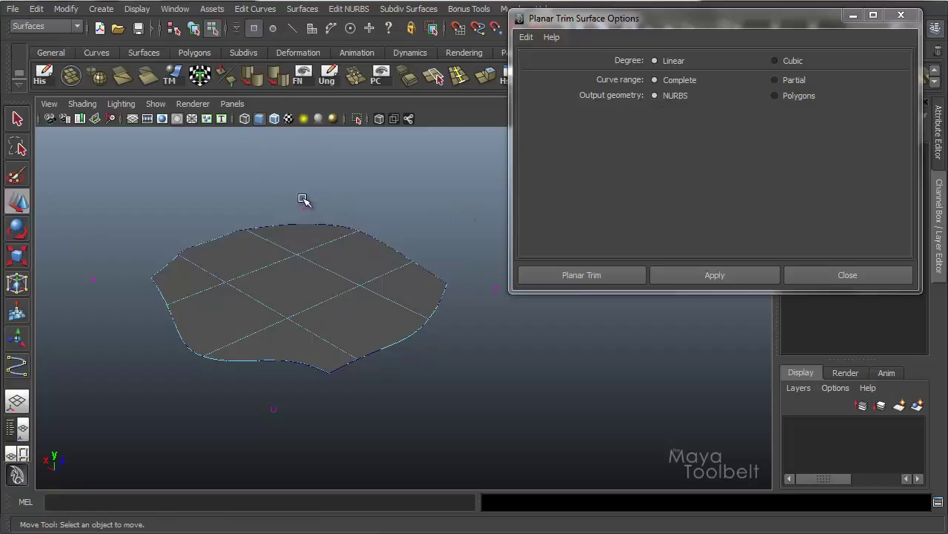
left_click(194, 28)
left_click(252, 235)
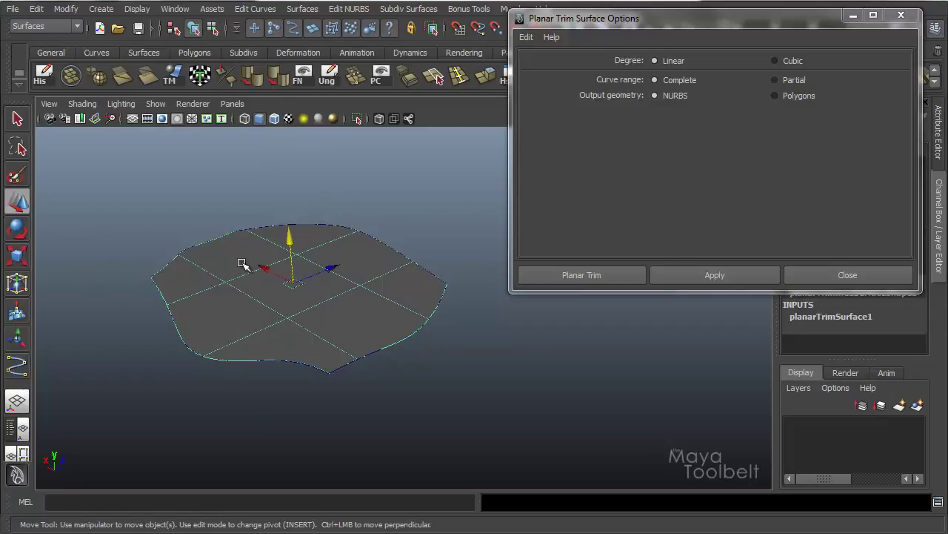
key("Delete")
- Reselect the four boundary curves, create a Cubic NURBS planar surface with Partial curve range, and minimize the options window
left_click_drag(228, 223, 311, 276)
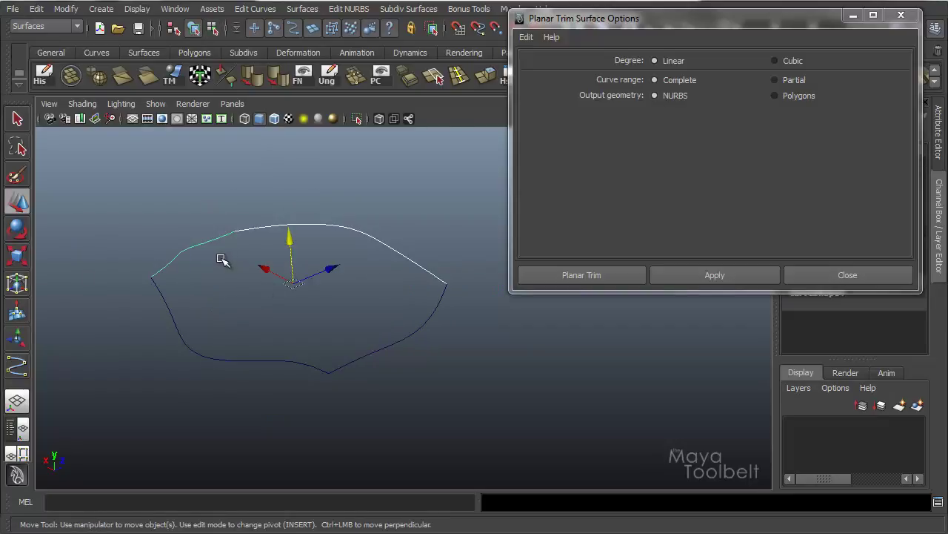
left_click_drag(150, 296, 219, 317, "shift")
left_click_drag(353, 332, 420, 357, "shift")
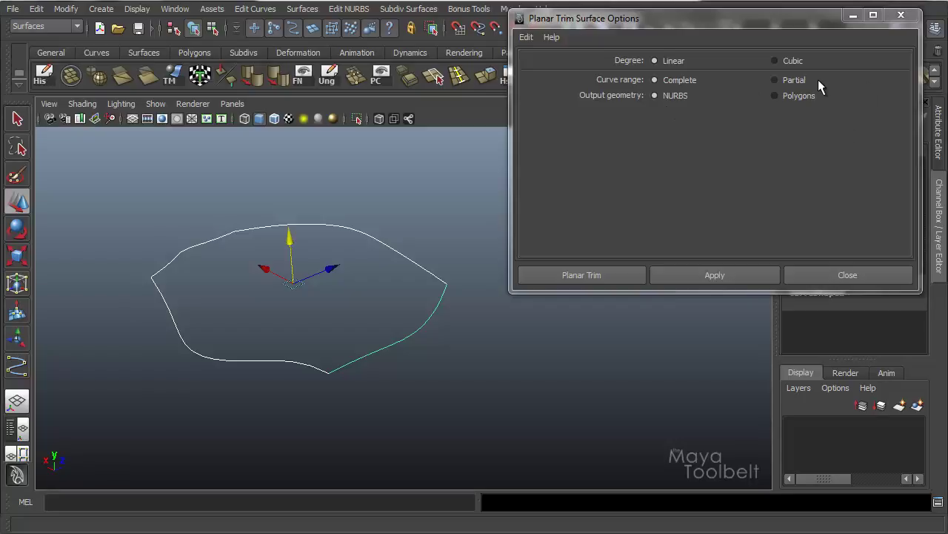
left_click(775, 79)
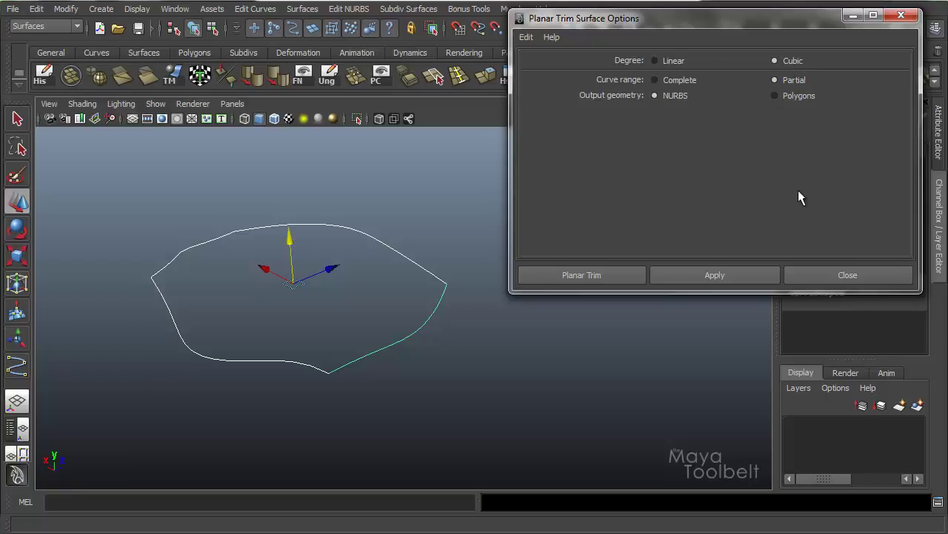
left_click(699, 277)
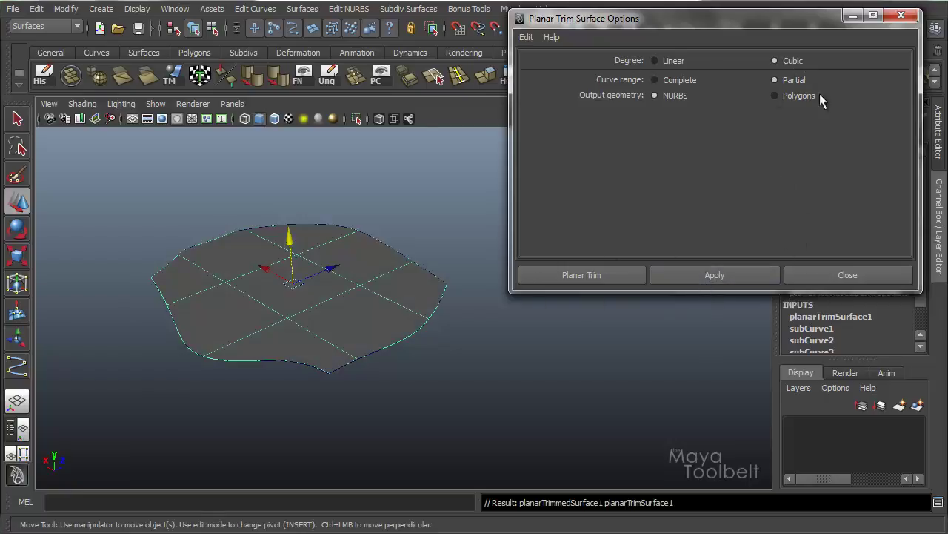
left_click(855, 16)
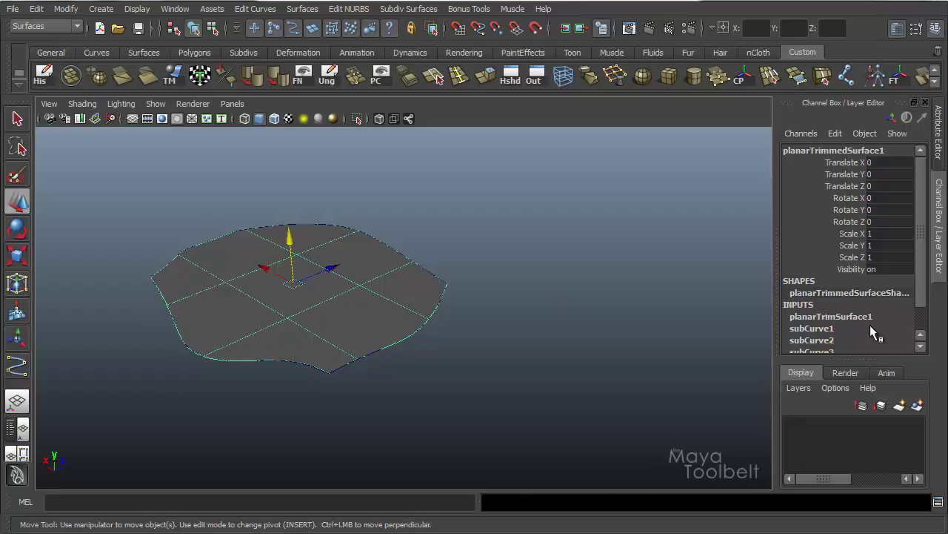
- Expand the subCurve1 input, try lowering its Max Value, and undo the change
scroll(867, 305, "down", 1)
left_click(817, 307)
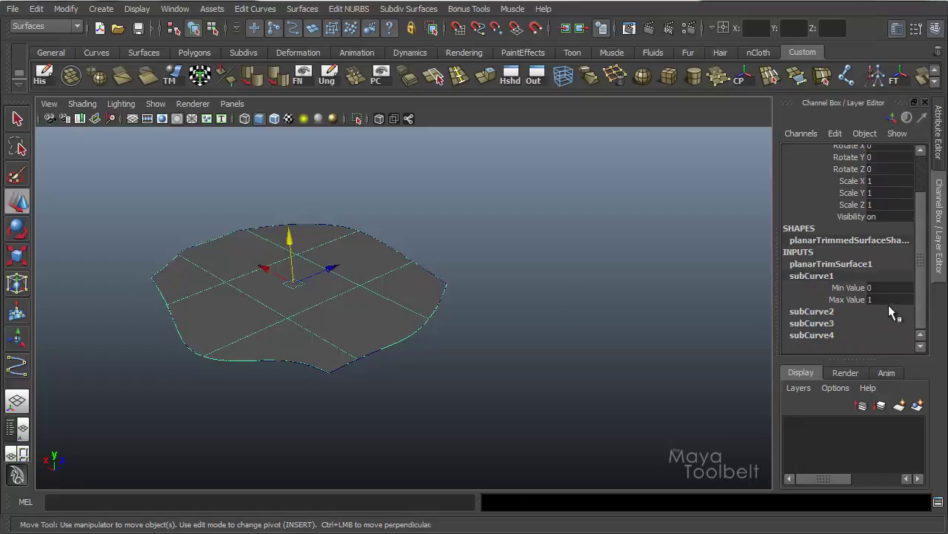
left_click(848, 297)
middle_click_drag(585, 220, 514, 256)
key("ctrl+z")
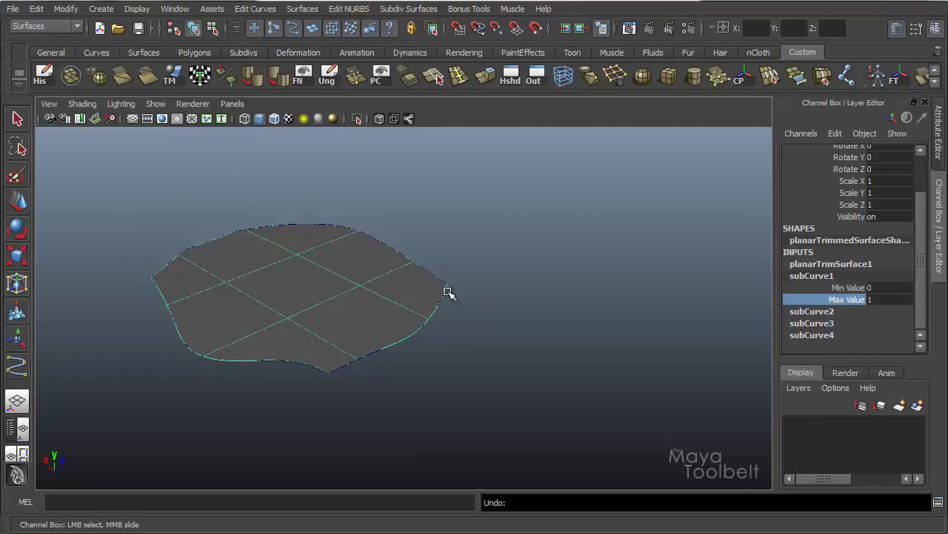
- Expand the subCurve3 input, try lowering its Max Value to 0.9, and undo the change
left_click_drag(366, 275, 453, 238, "alt")
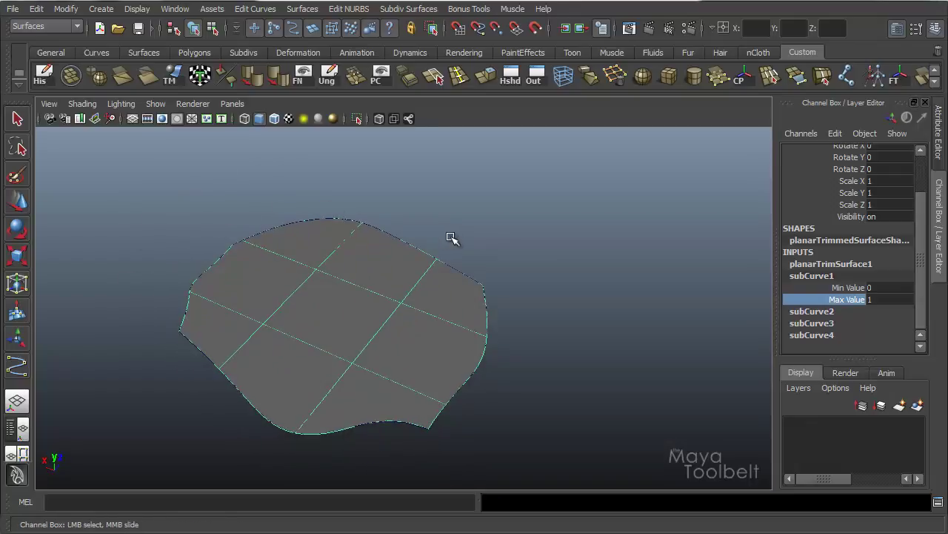
scroll(451, 237, "up", 1)
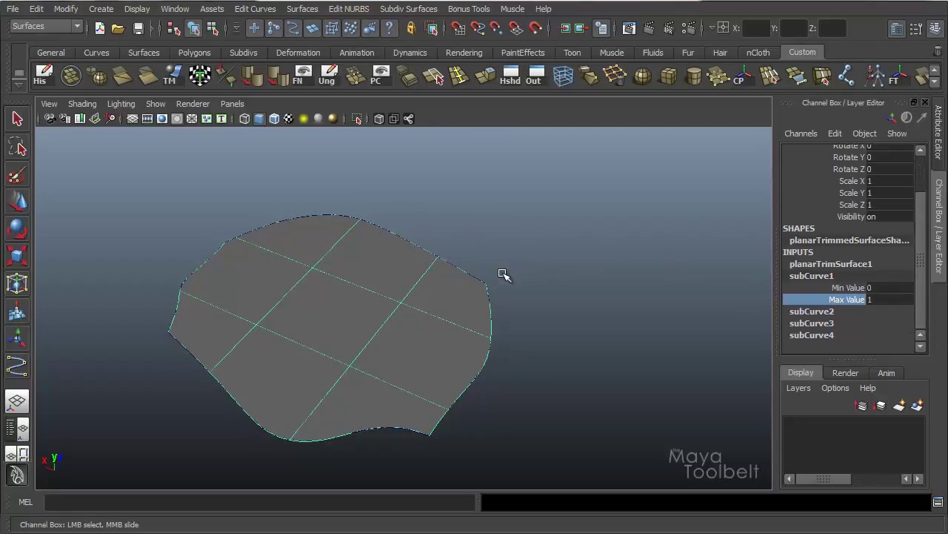
left_click(819, 323)
left_click(855, 324)
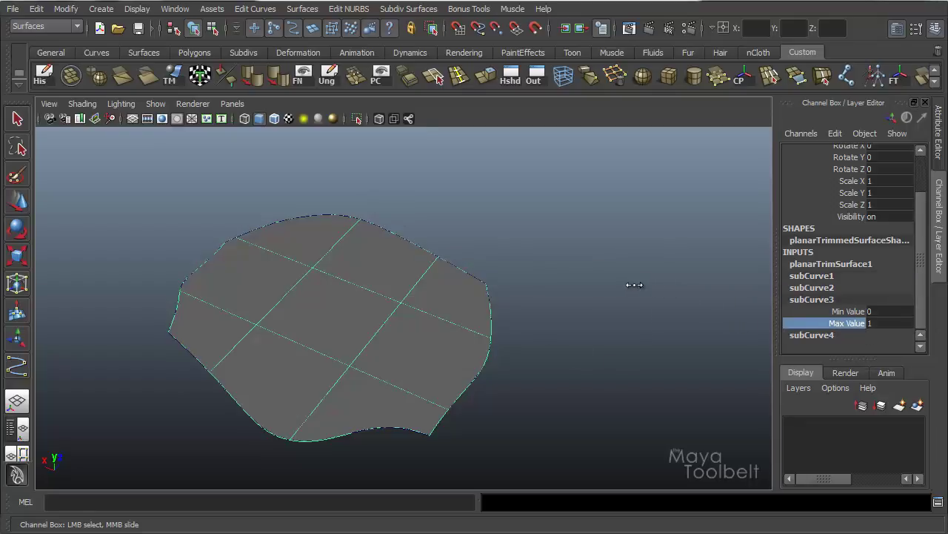
middle_click_drag(634, 284, 629, 284)
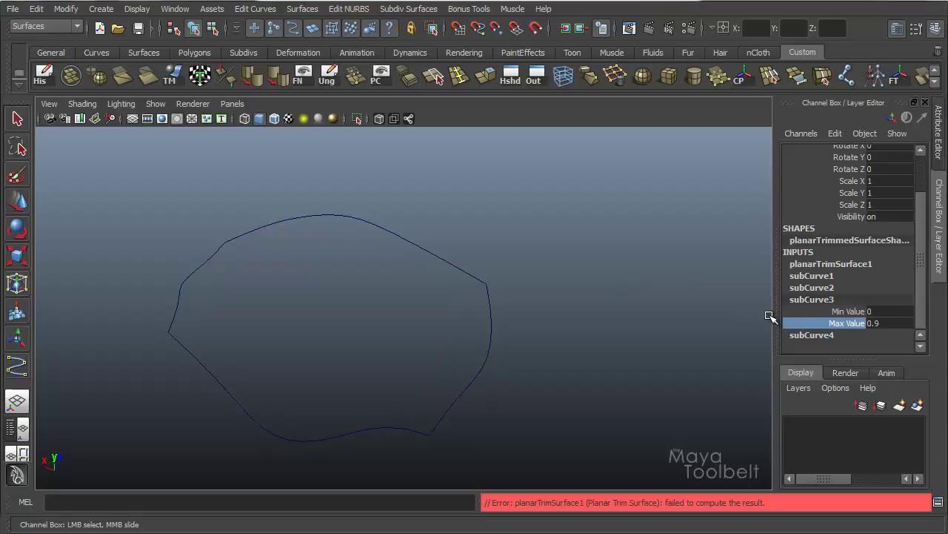
key("ctrl+z")
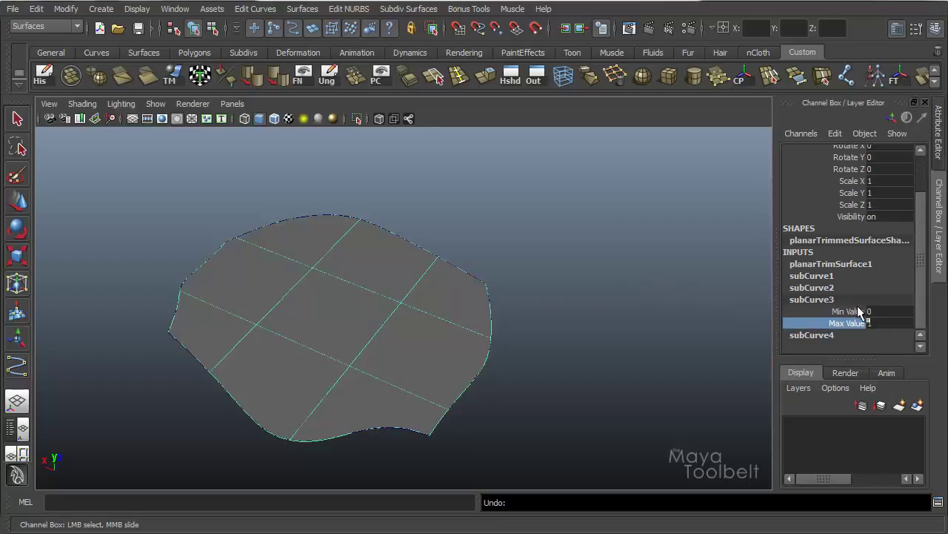
- Expand the subCurve4 input, try lowering its Max Value, and undo the change
left_click(838, 265)
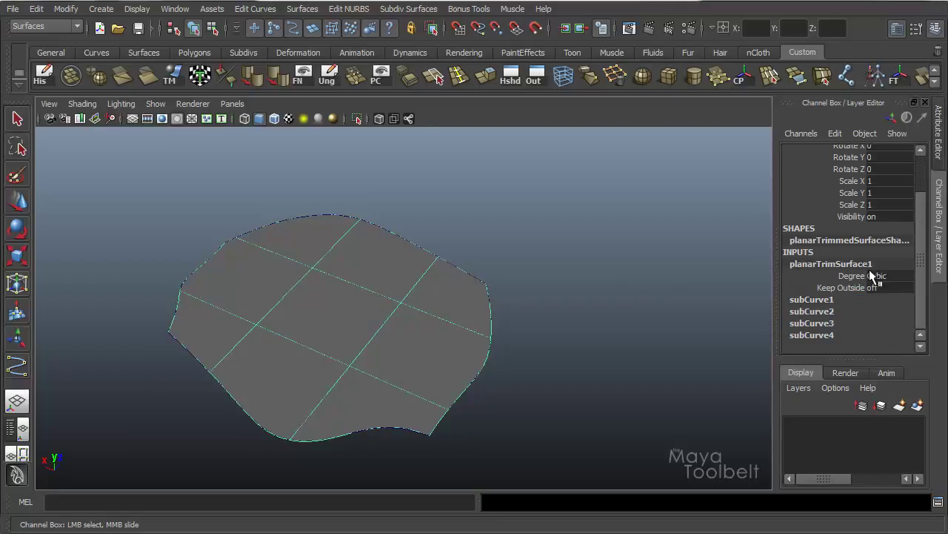
left_click(815, 335)
left_click(848, 333)
middle_click_drag(600, 302, 589, 307)
key("ctrl+z")
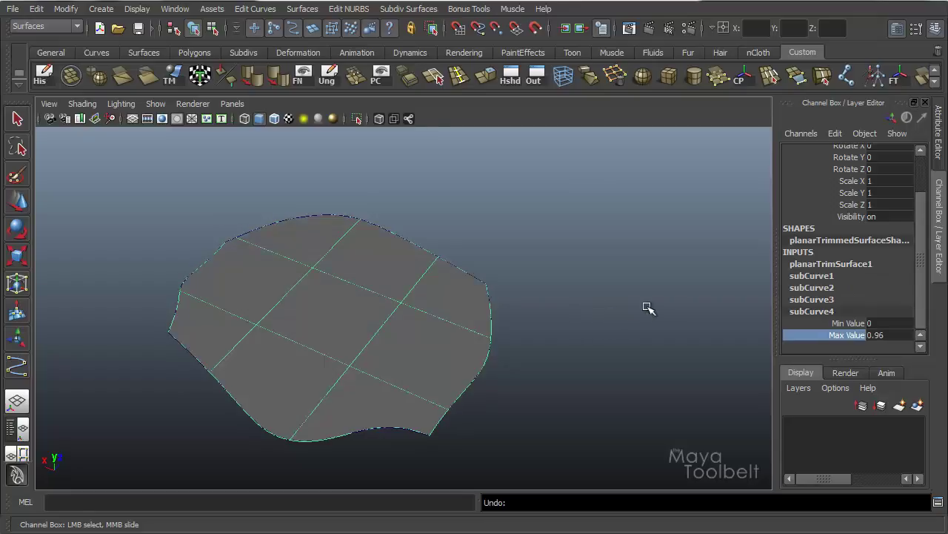
- Examine planarTrimSurface1's Degree choices and compare its attributes with the Planar Trim Surface Options
left_click(835, 265)
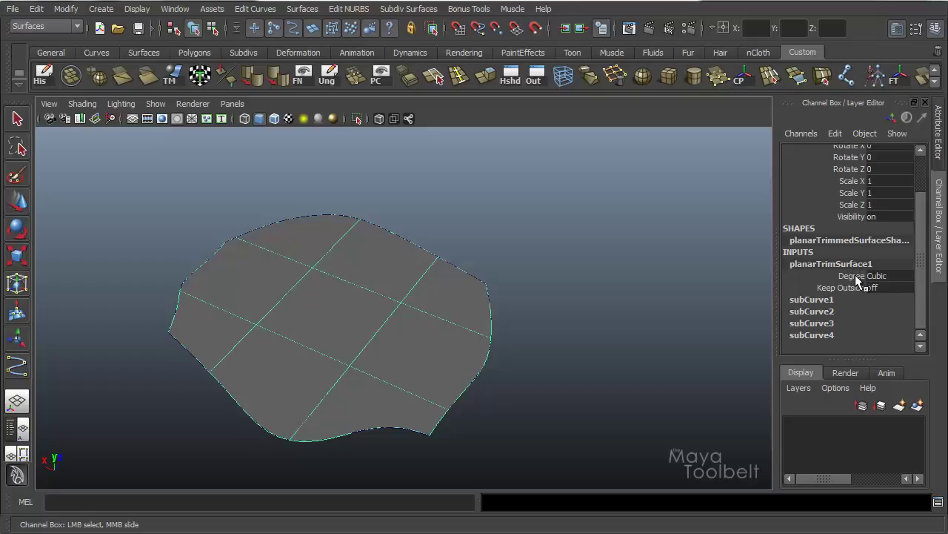
left_click(898, 276)
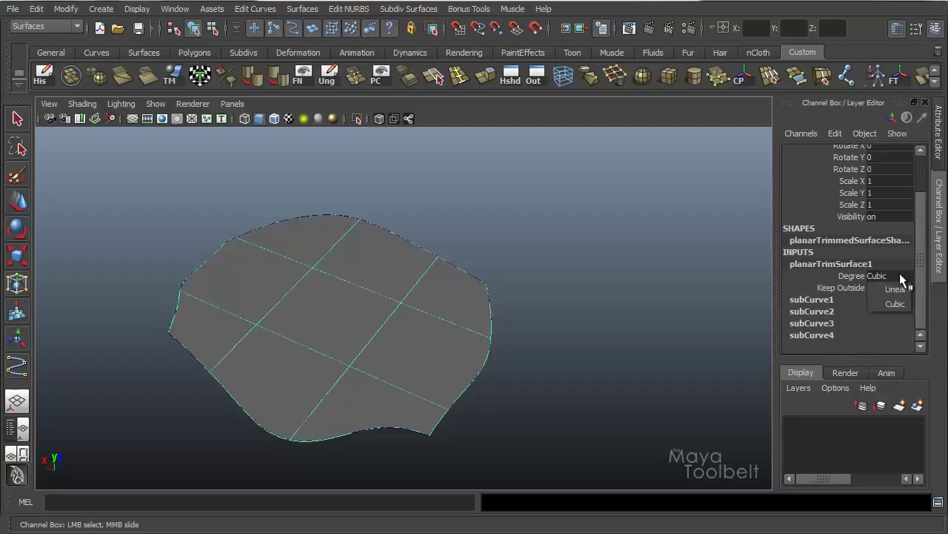
left_click(890, 275)
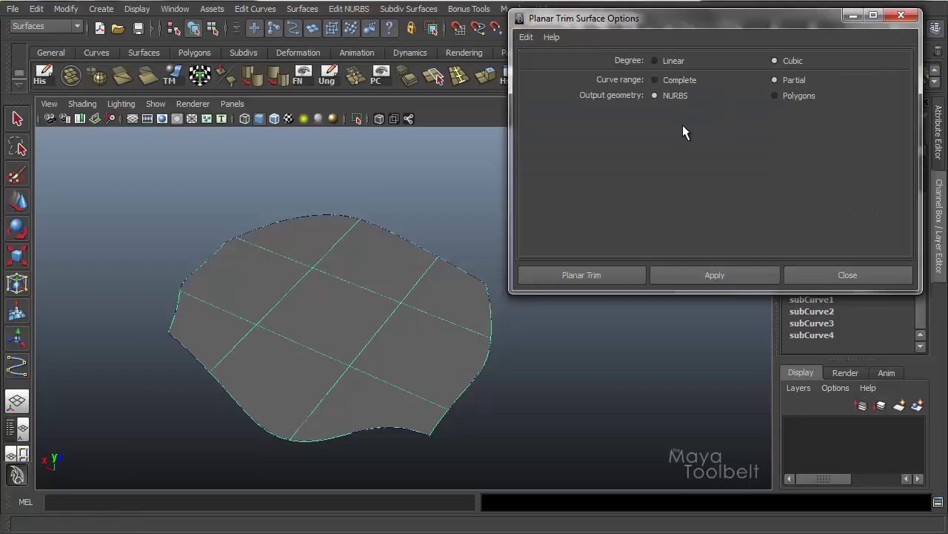
left_click_drag(725, 21, 518, 21)
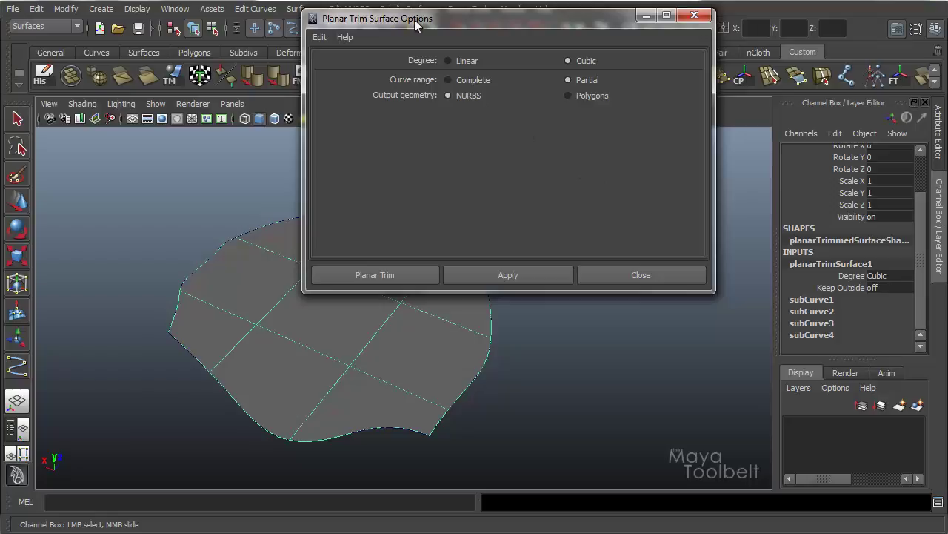
left_click_drag(551, 16, 535, 62)
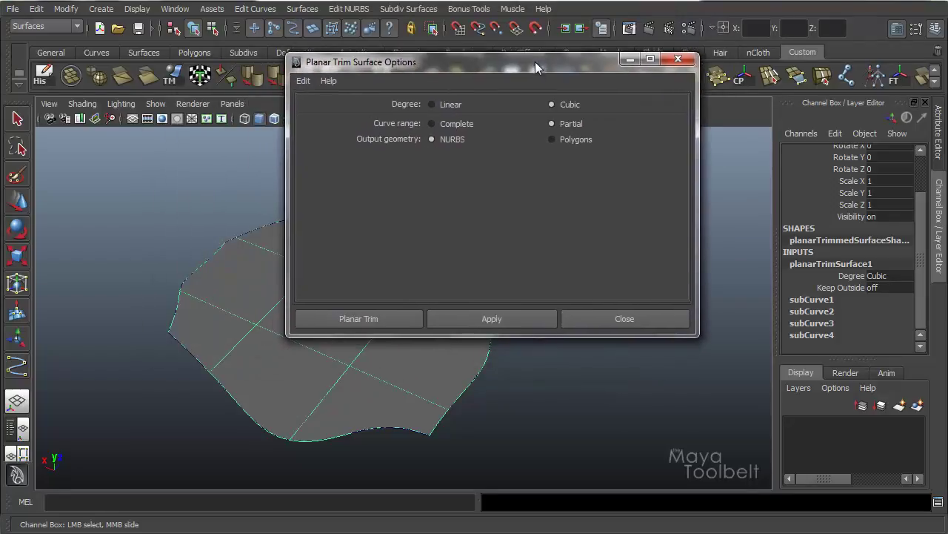
left_click(632, 60)
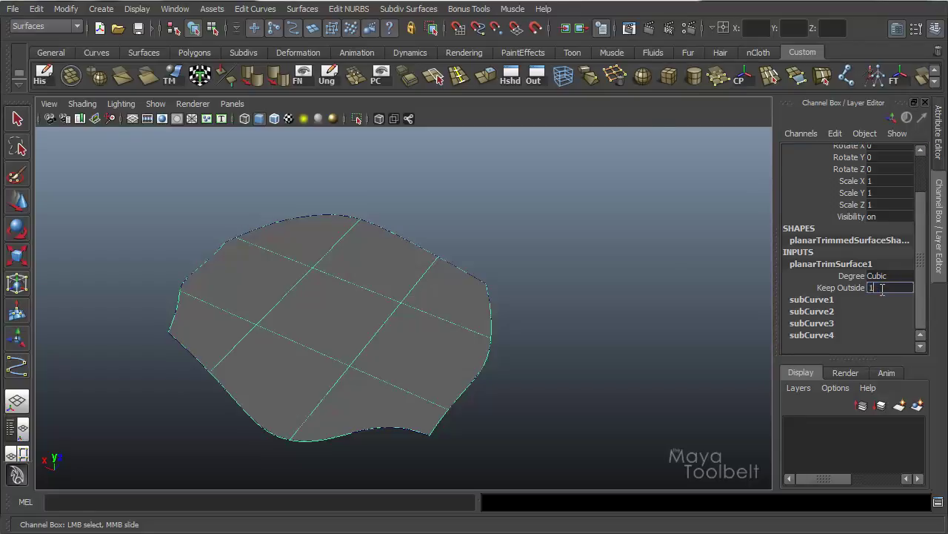
- Turn on Keep Outside for planarTrimSurface1 and inspect the resulting surface from several angles
key("Return")
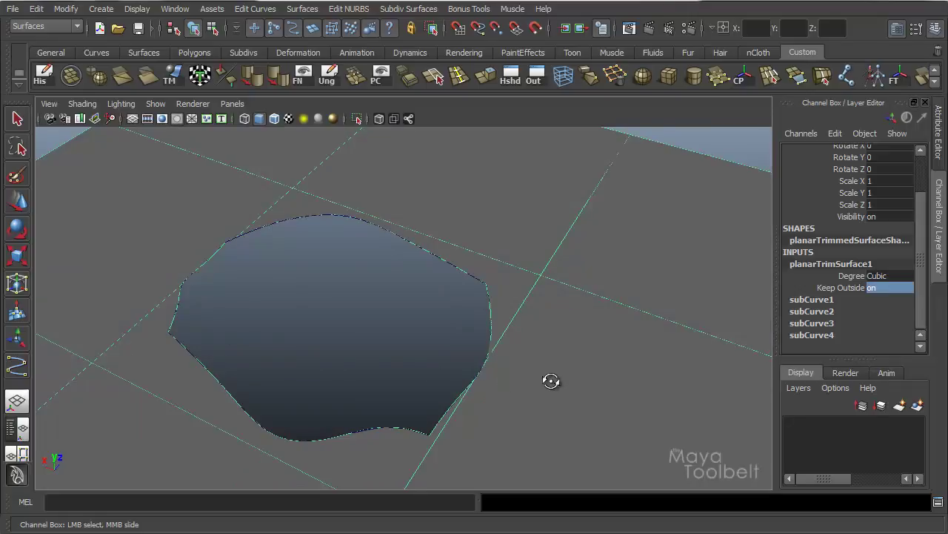
right_click_drag(551, 381, 379, 312, "alt")
left_click_drag(379, 312, 656, 335, "alt")
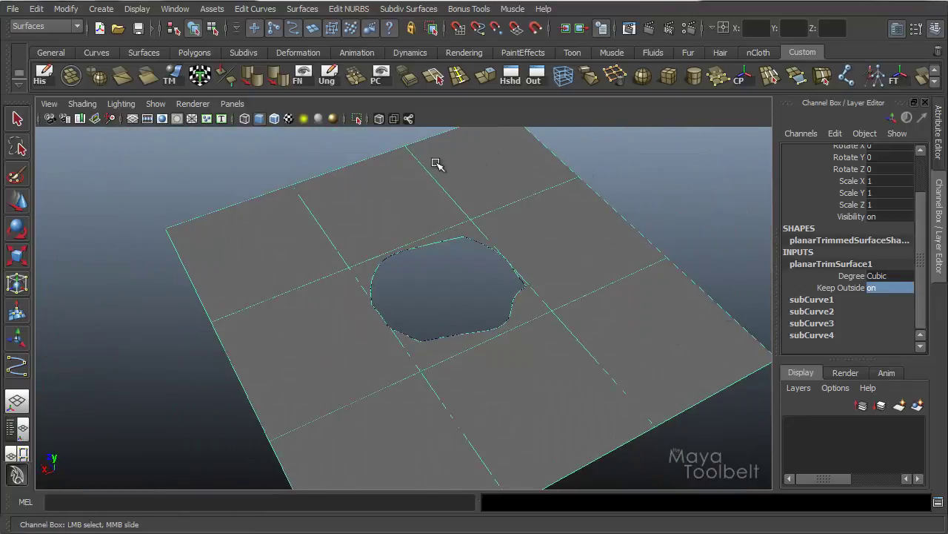
middle_click_drag(597, 391, 551, 356, "alt")
left_click_drag(550, 356, 421, 226, "alt")
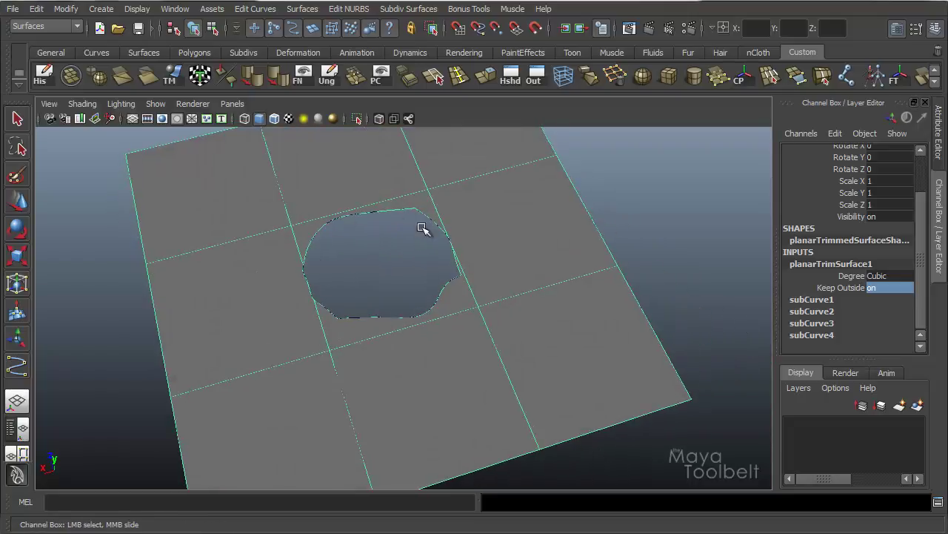
left_click_drag(567, 316, 619, 336, "alt")
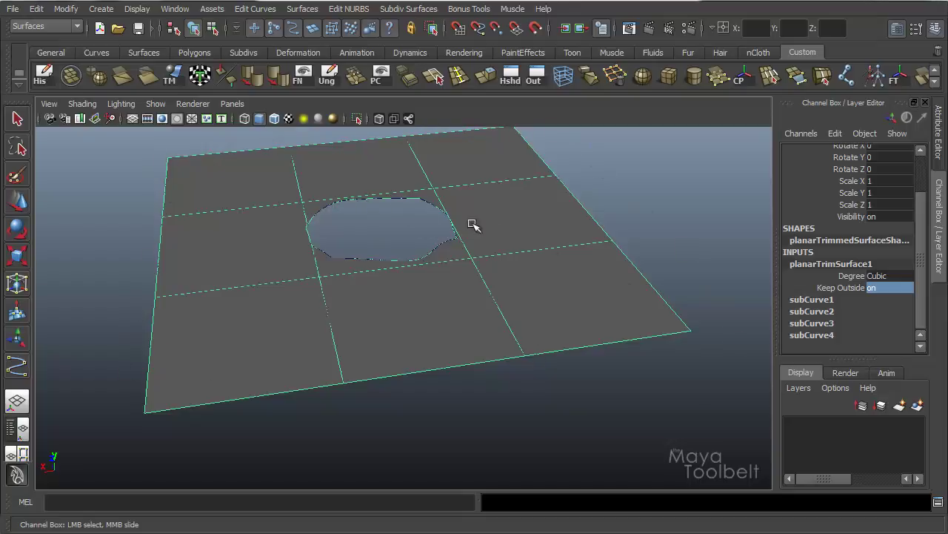
- Expand the subCurve1 input and try changing its Max Value while Keep Outside is on
left_click_drag(492, 265, 518, 296, "alt")
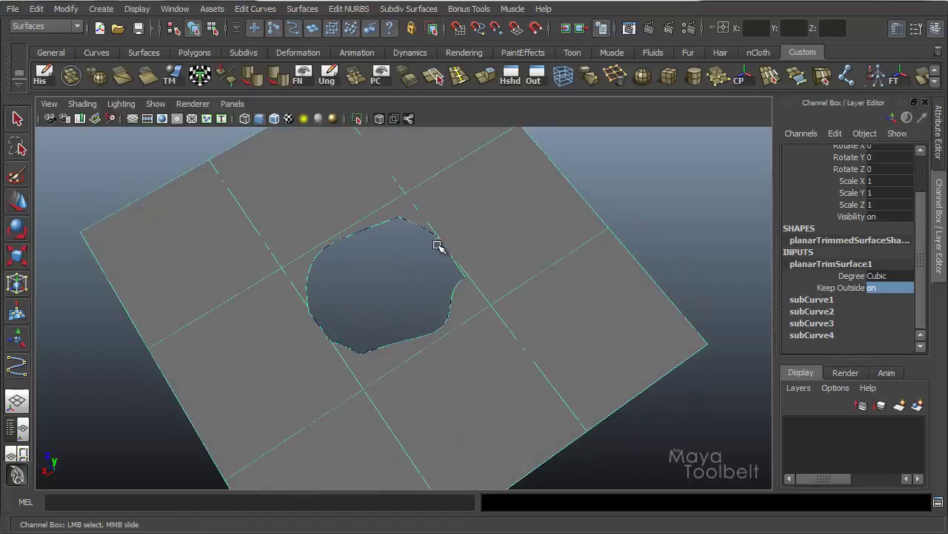
left_click_drag(546, 322, 540, 288, "alt")
left_click(812, 299)
left_click(847, 300)
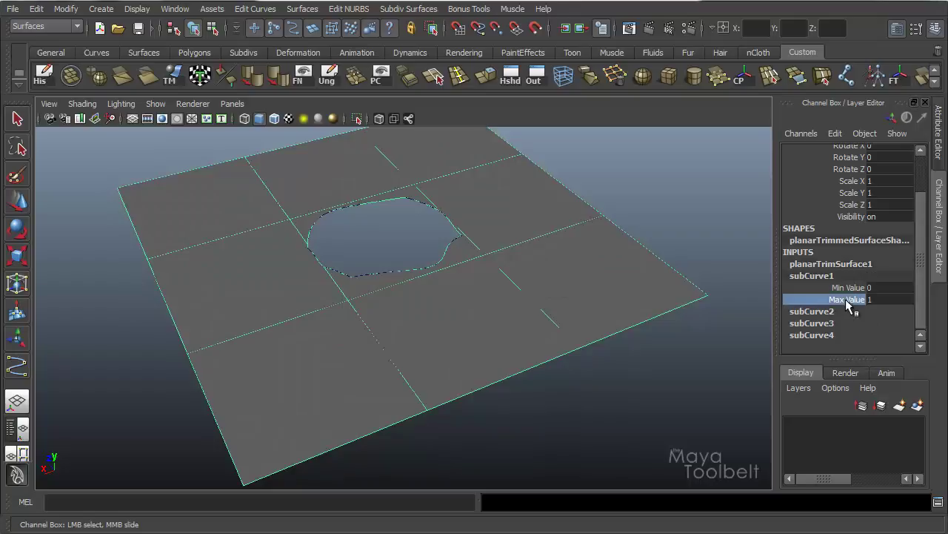
middle_click_drag(684, 292, 686, 296)
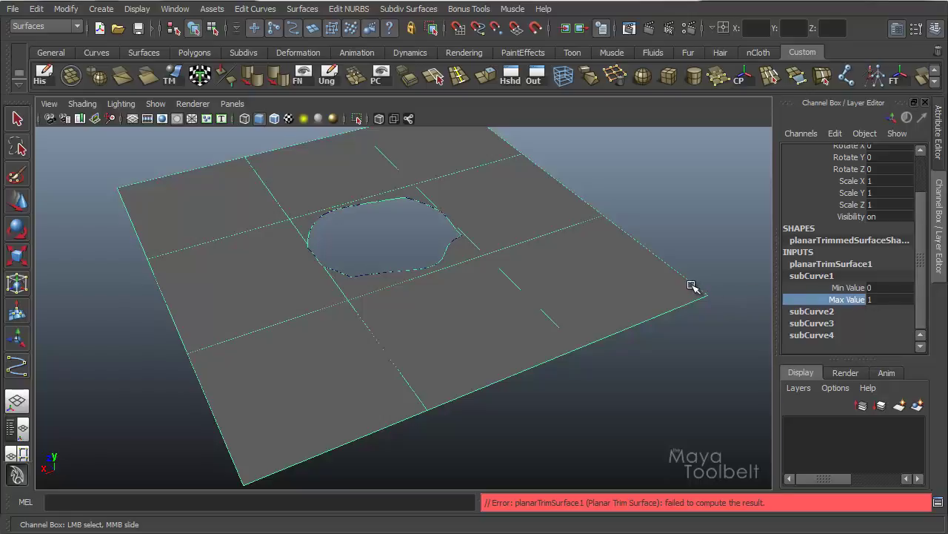
middle_click_drag(692, 286, 699, 287)
- Examine the Polygons output settings in the Planar Trim Surface Options, restore NURBS output, and close the options
left_click_drag(669, 279, 623, 294, "alt")
right_click_drag(622, 294, 609, 296, "alt")
left_click_drag(608, 296, 635, 322, "alt")
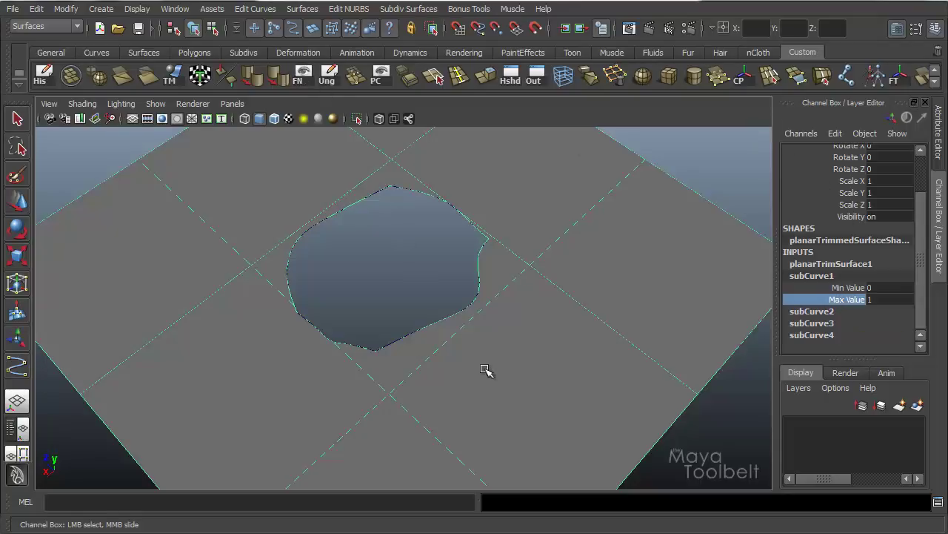
left_click_drag(610, 403, 615, 370, "alt")
left_click(302, 8)
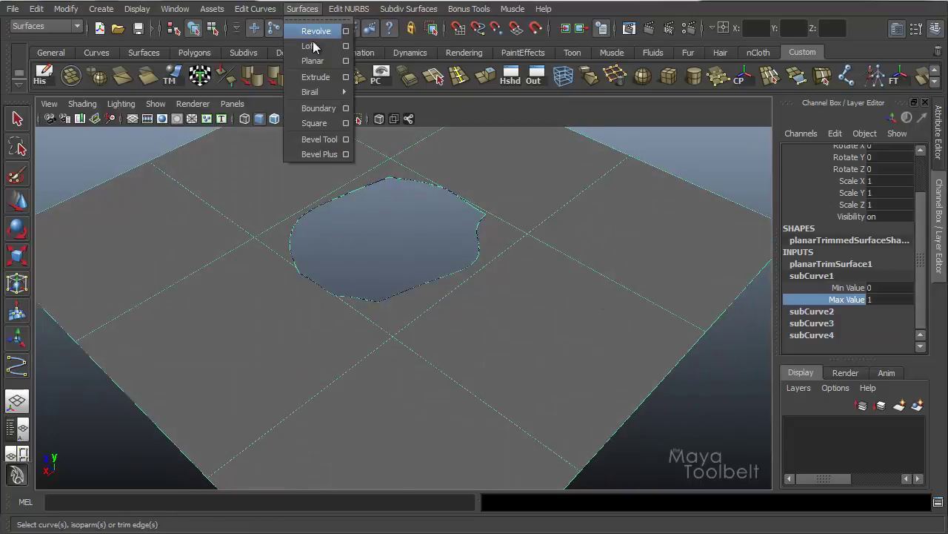
left_click(345, 61)
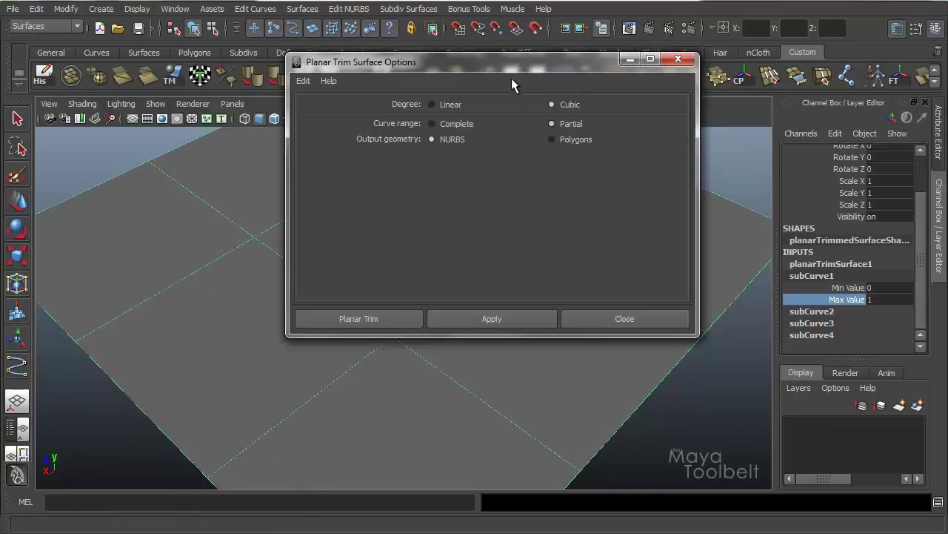
left_click_drag(512, 67, 716, 41)
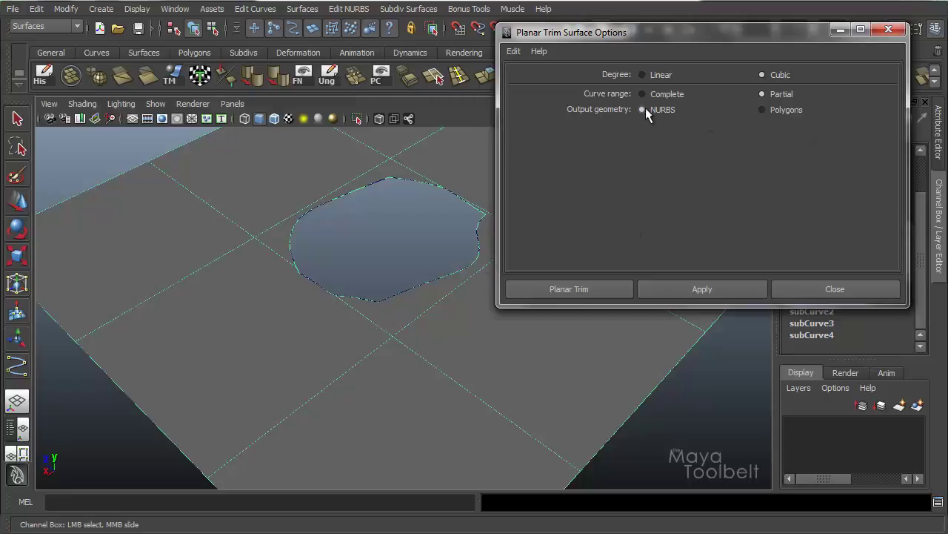
left_click(764, 110)
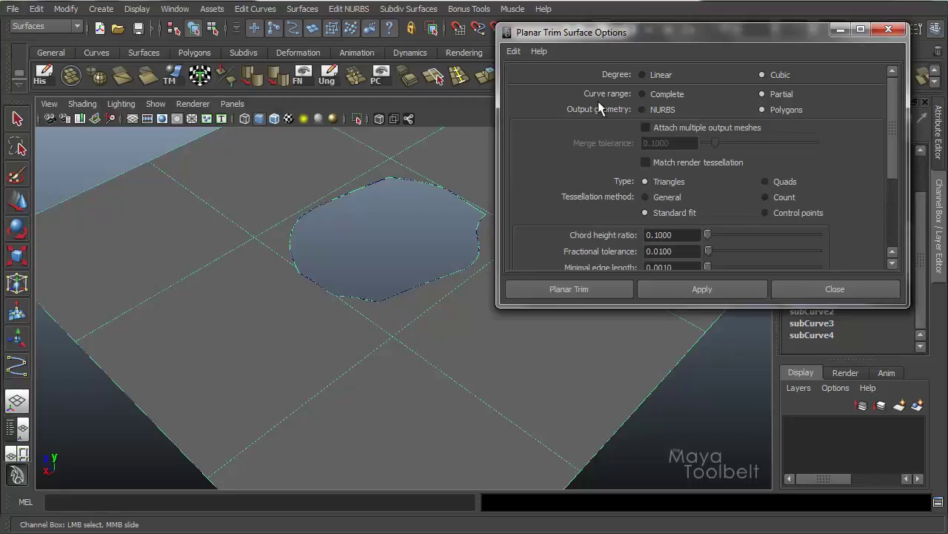
mouse_move(897, 119)
left_mouse_down()
mouse_move(884, 149)
mouse_move(887, 132)
left_mouse_up()
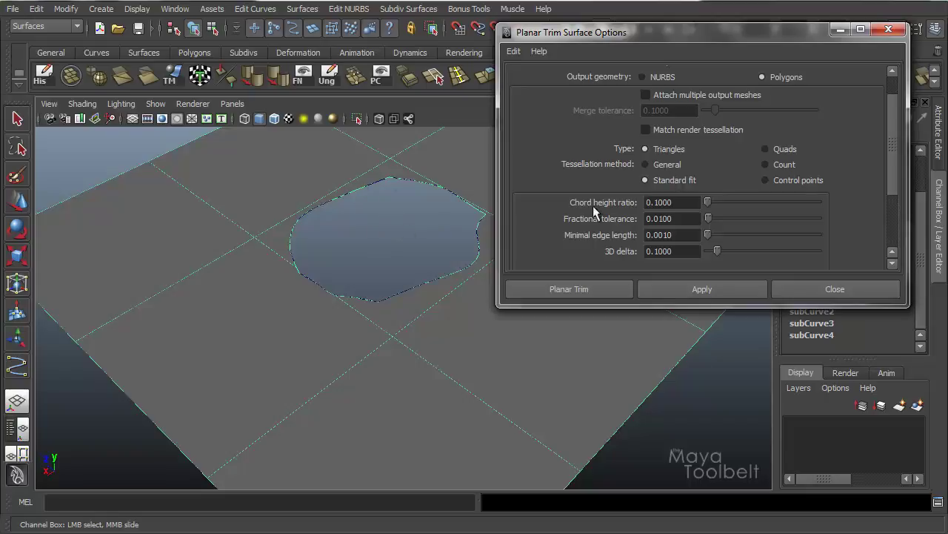
left_click_drag(898, 130, 892, 96)
left_click(643, 109)
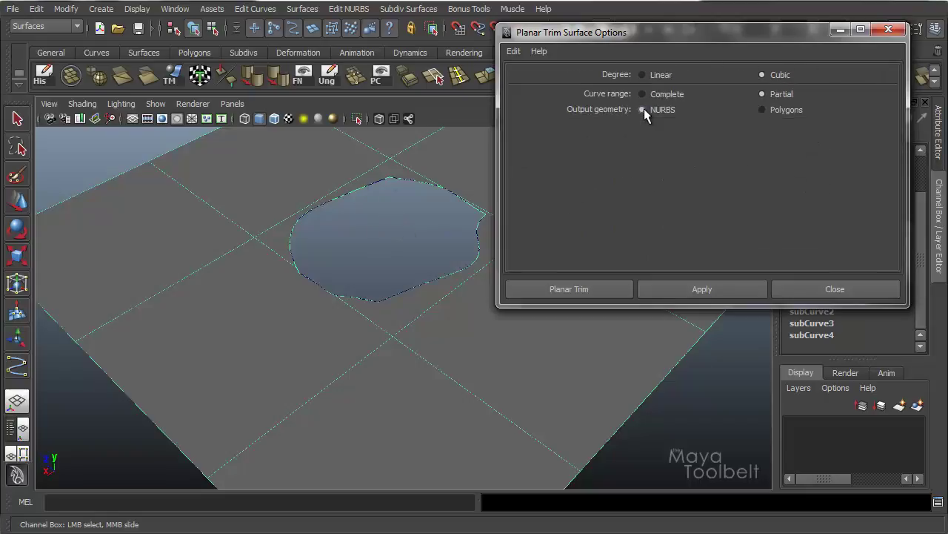
left_click(890, 32)
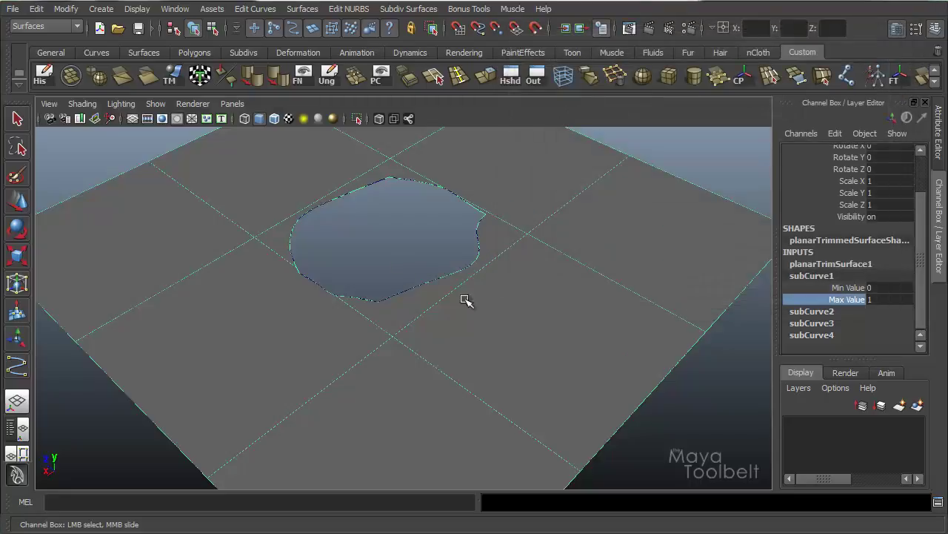
- Select the planar trimmed surface together with all its boundary curves and delete them
left_click_drag(489, 316, 561, 333, "alt")
left_click_drag(672, 386, 202, 109)
left_click_drag(575, 261, 642, 261, "alt")
right_click_drag(641, 261, 540, 254, "alt")
left_click_drag(540, 255, 514, 247, "alt")
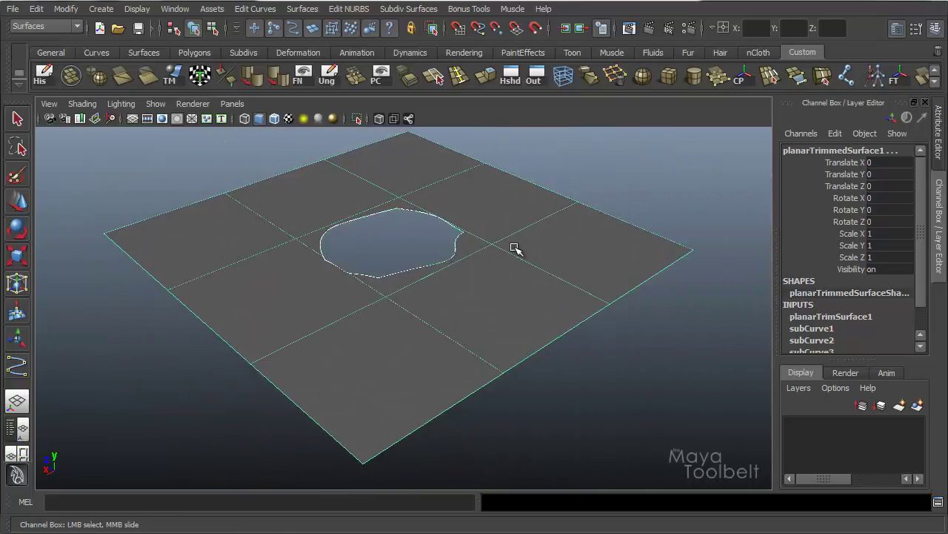
key("Delete")
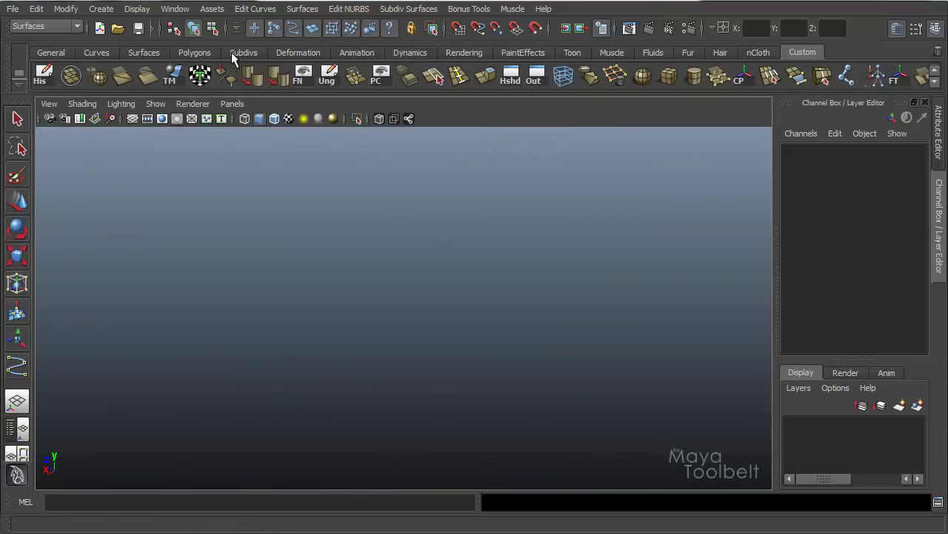
- Show the grid and create a NURBS sphere centred at about X 1.38, Y 4.85, Z -1.85
left_click(142, 120)
left_click(104, 9)
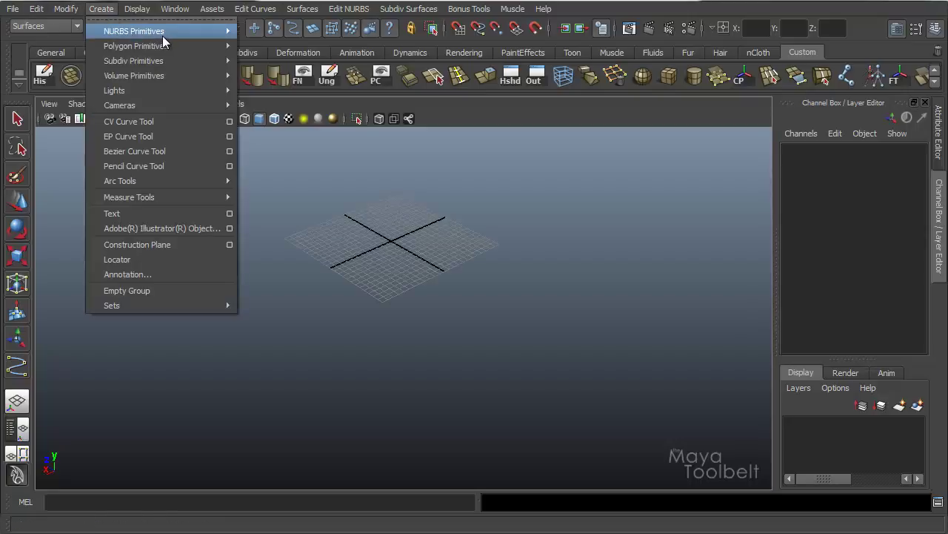
mouse_move(162, 35)
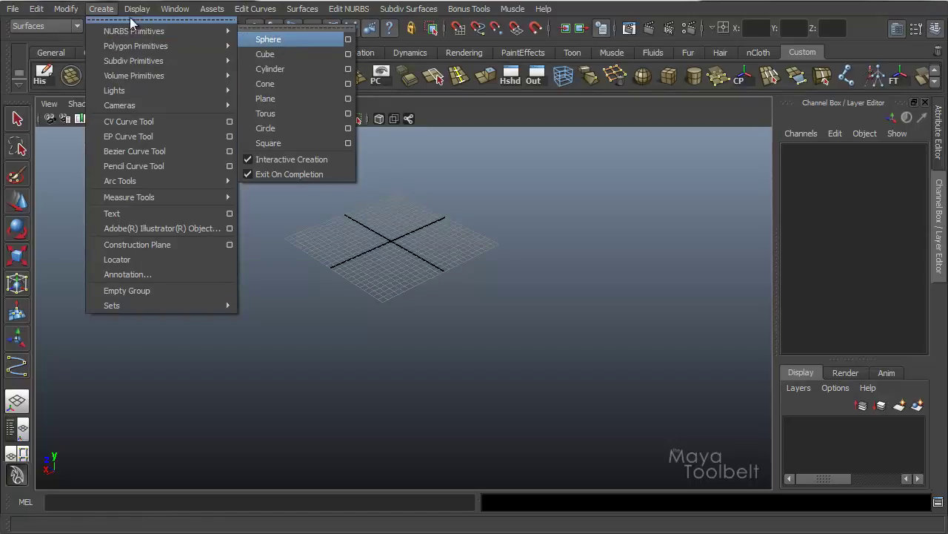
left_click(263, 40)
left_click_drag(378, 259, 379, 269, "alt")
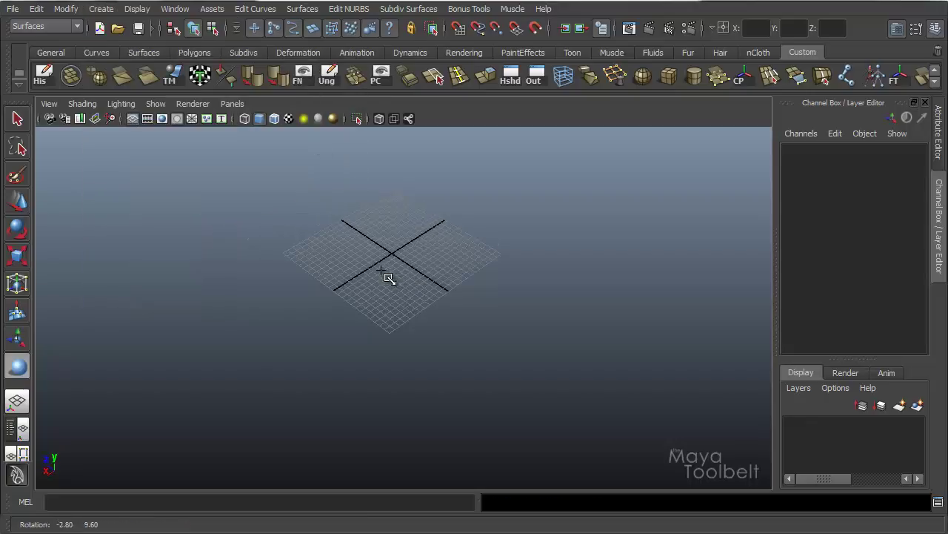
middle_click_drag(380, 269, 420, 322, "alt")
right_click_drag(421, 322, 548, 313, "alt")
left_click_drag(548, 313, 400, 245, "alt")
middle_click_drag(400, 245, 348, 271, "alt")
right_click_drag(348, 271, 432, 214, "alt")
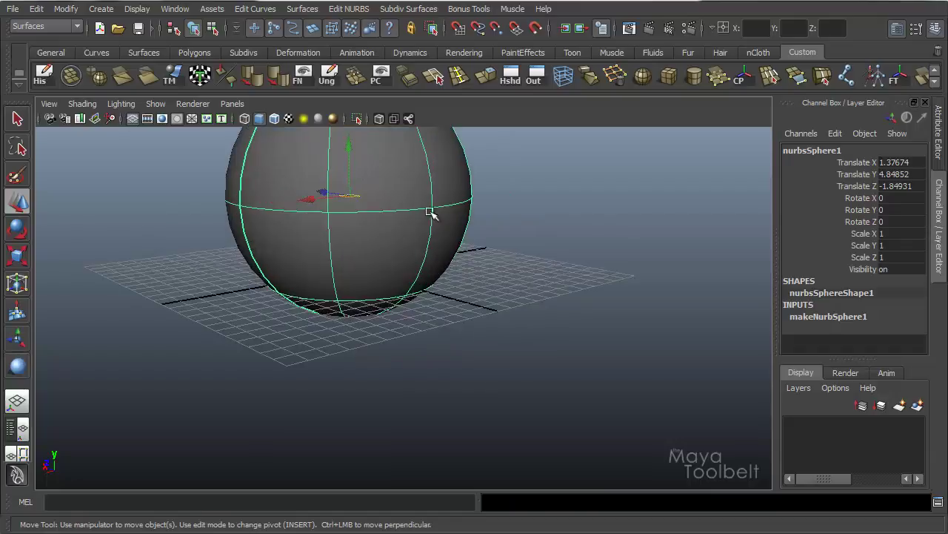
middle_click_drag(432, 214, 424, 254, "alt")
left_click_drag(424, 254, 408, 268, "alt")
- Switch the sphere to isoparm selection and pick its horizontal and vertical isoparms one after another
right_click_drag(367, 232, 361, 200)
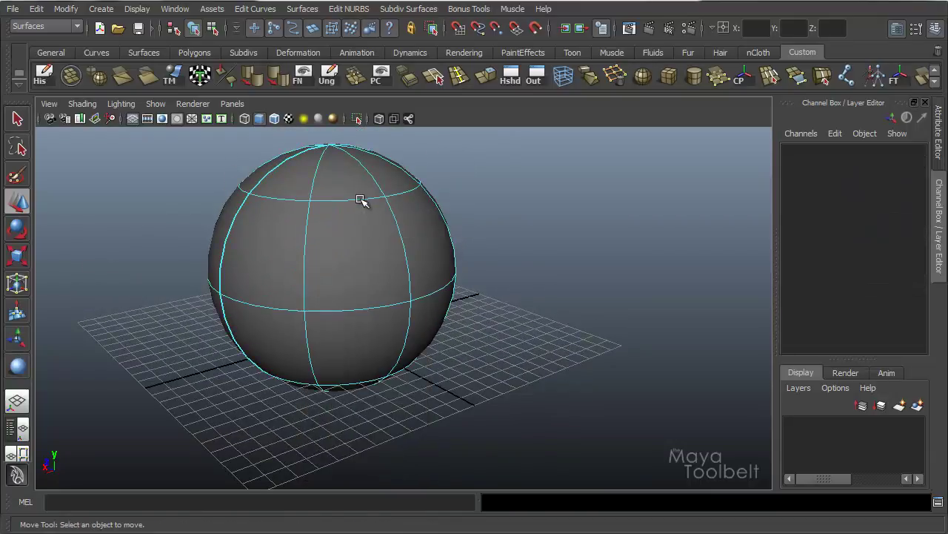
left_click(342, 198)
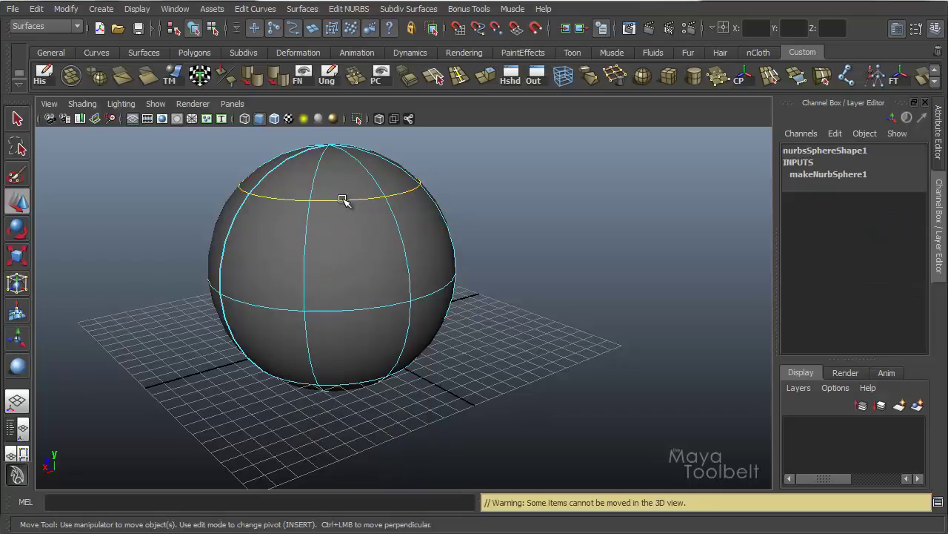
left_click(361, 308)
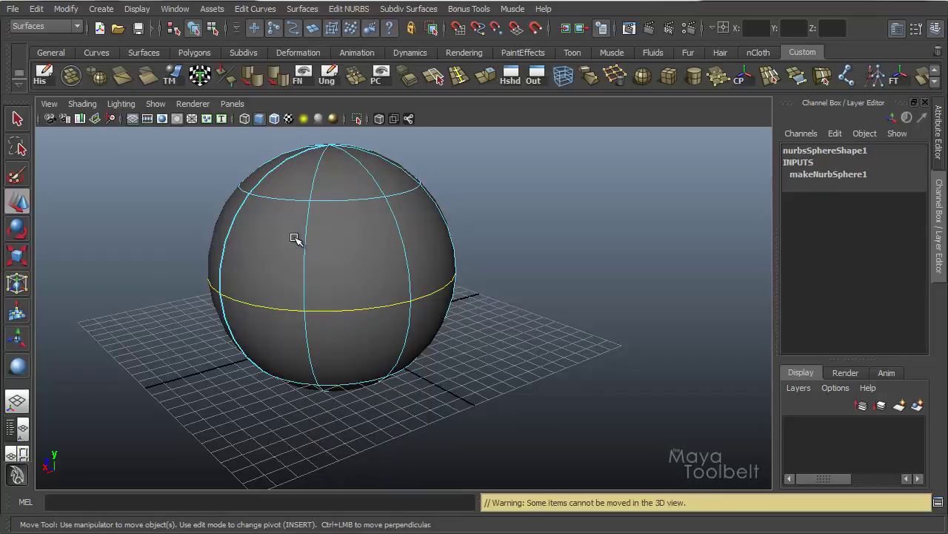
left_click(305, 230)
left_click(343, 199)
left_click(380, 306)
- Pick a new isoparm between the sphere's upper ring and equator and create a planar surface from it
left_click_drag(366, 201, 370, 250)
left_click_drag(369, 262, 372, 254)
left_click_drag(482, 276, 479, 280, "alt")
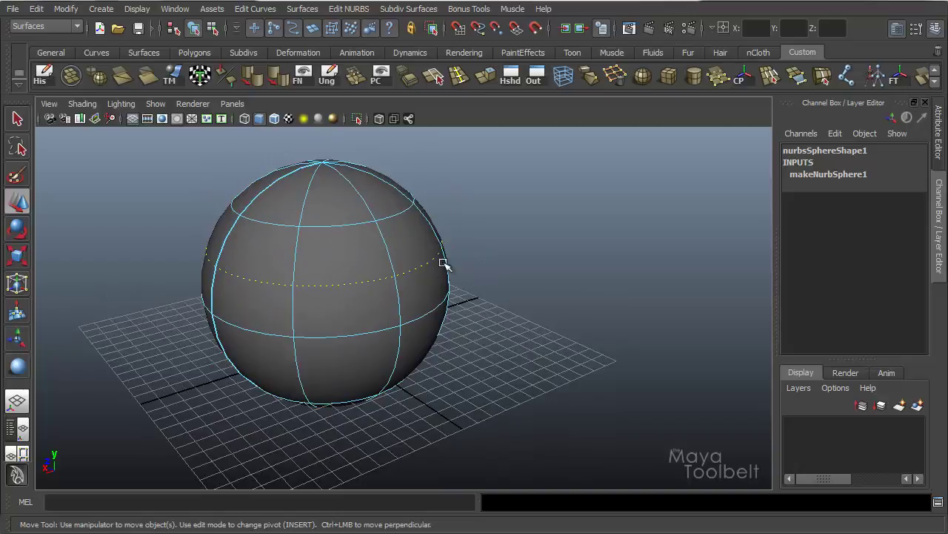
left_click(317, 10)
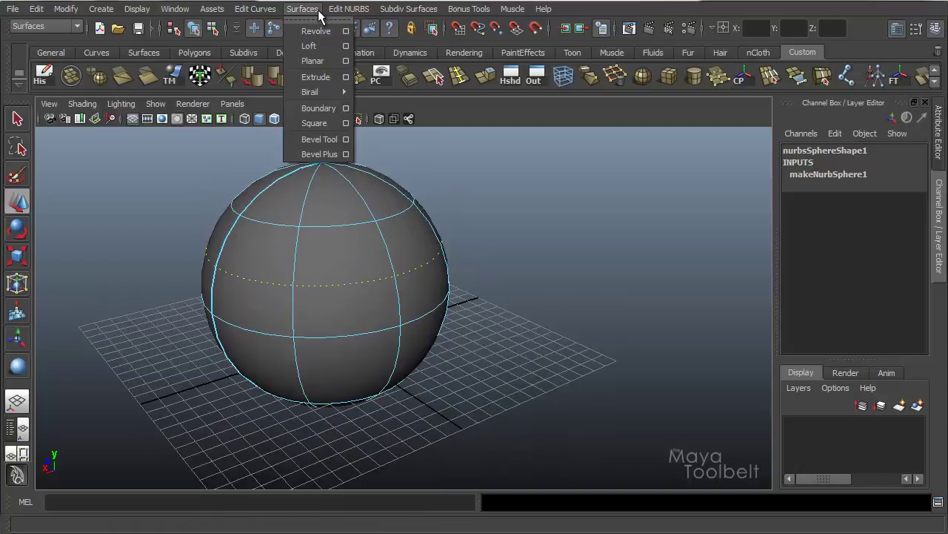
left_click(323, 65)
- Move the new planar surface along X to about -19.51, clear of the sphere, and compare it with the selected sphere
left_click_drag(312, 282, 298, 326, "alt")
left_click_drag(233, 372, 580, 342)
left_click_drag(438, 288, 375, 292, "alt")
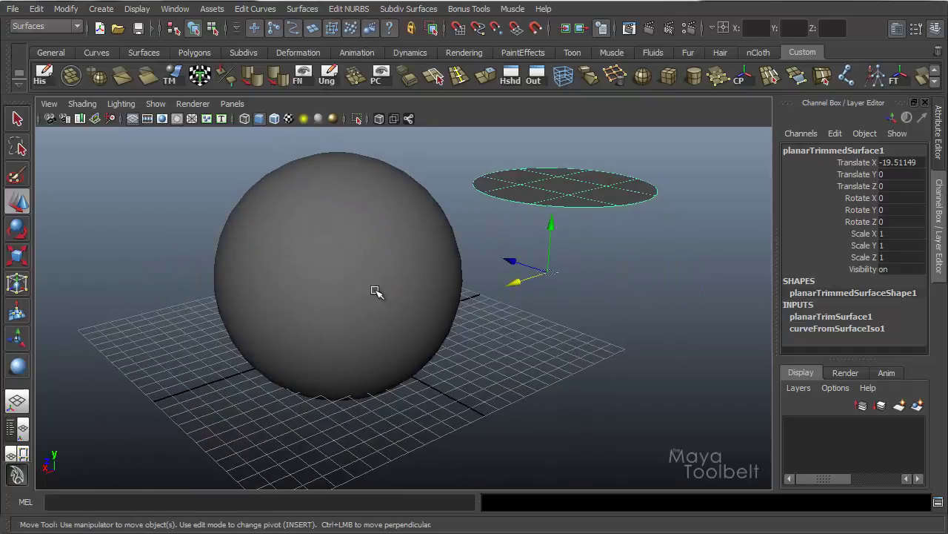
left_click(313, 172)
left_click_drag(435, 284, 239, 289, "alt")
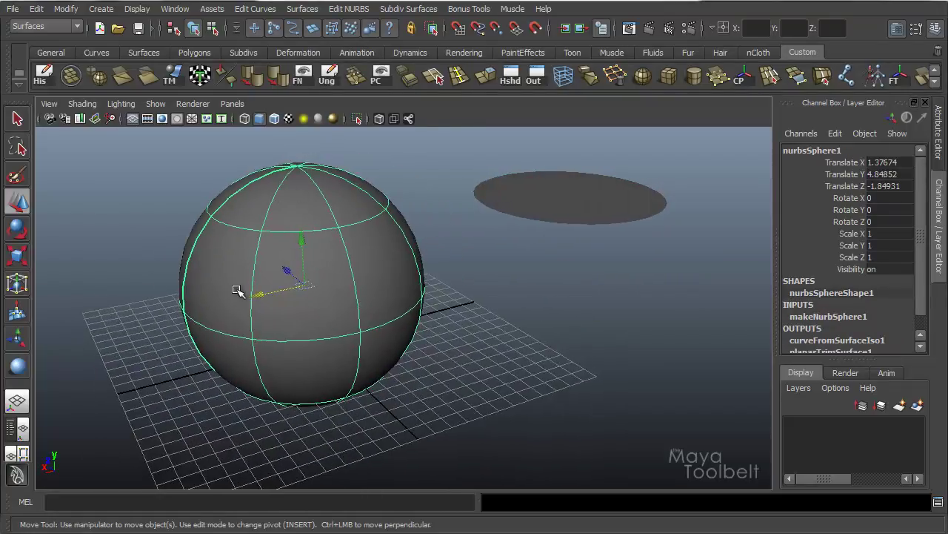
left_click_drag(381, 295, 449, 263, "alt")
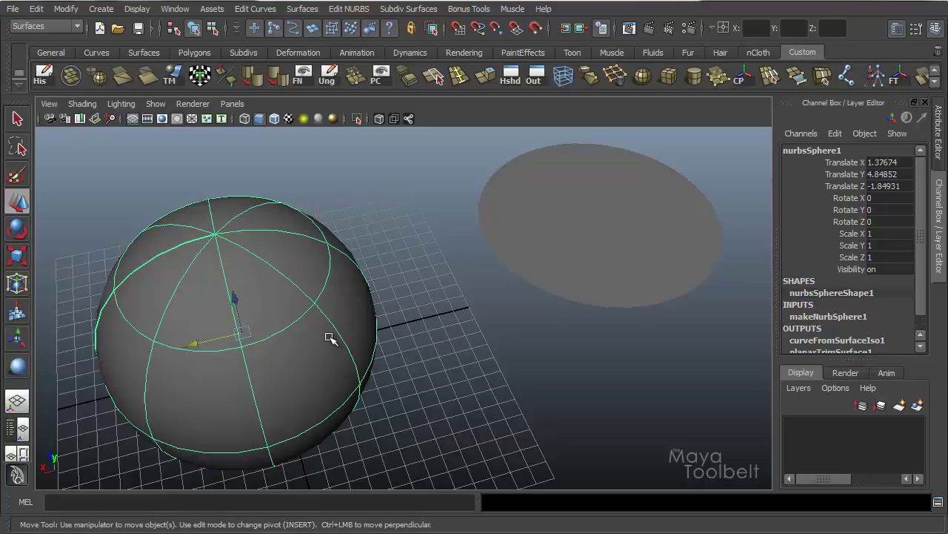
- Select the circular planar surface and expand its curveFromSurfaceIso1 input
left_click(647, 237)
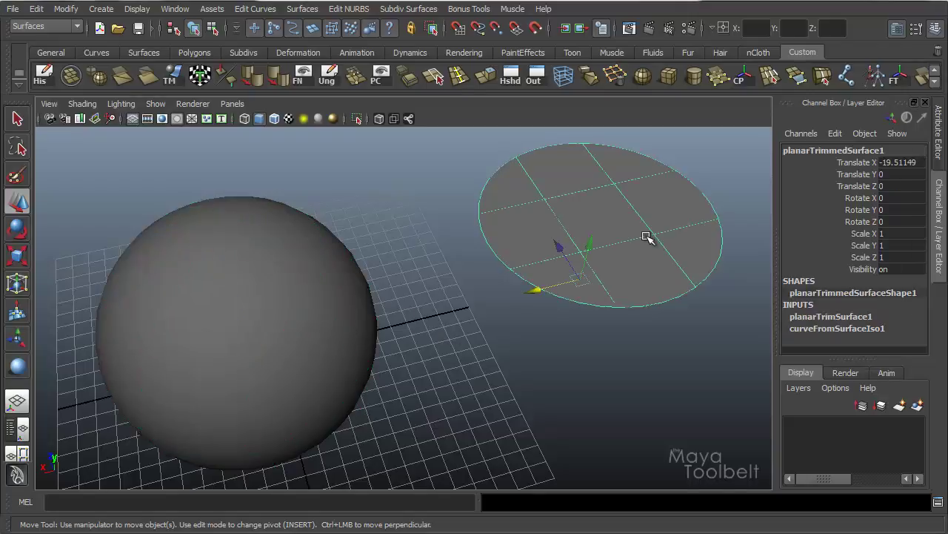
left_click(845, 329)
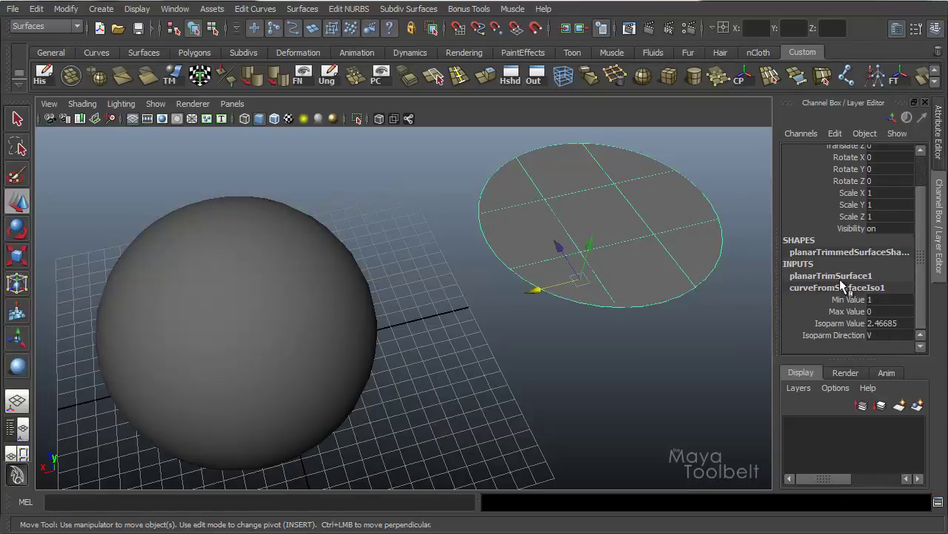
left_click_drag(586, 275, 539, 261, "alt")
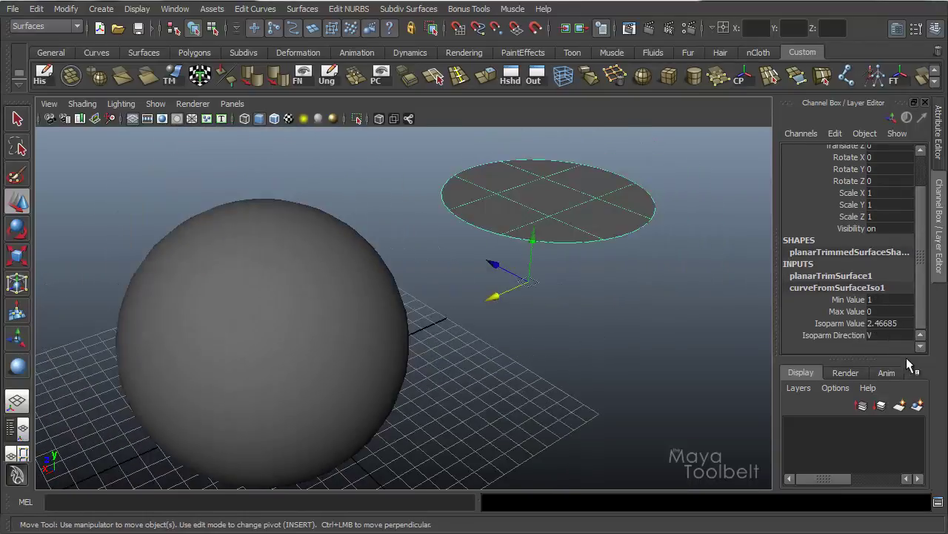
- Try changing curveFromSurfaceIso1's Max Value, try lowering its Min Value to about 0.89, and restore the Min Value to 1
left_click(852, 311)
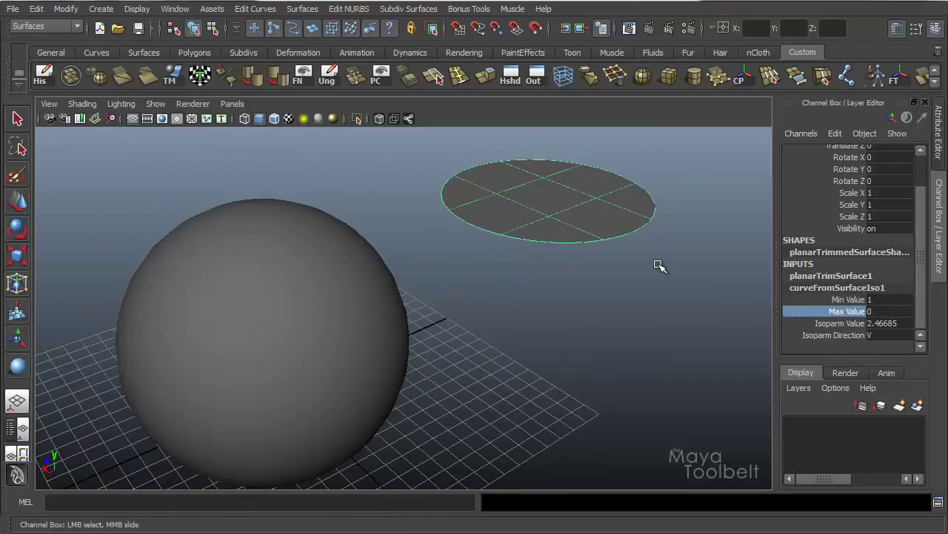
middle_click_drag(675, 266, 645, 272)
left_click(862, 300)
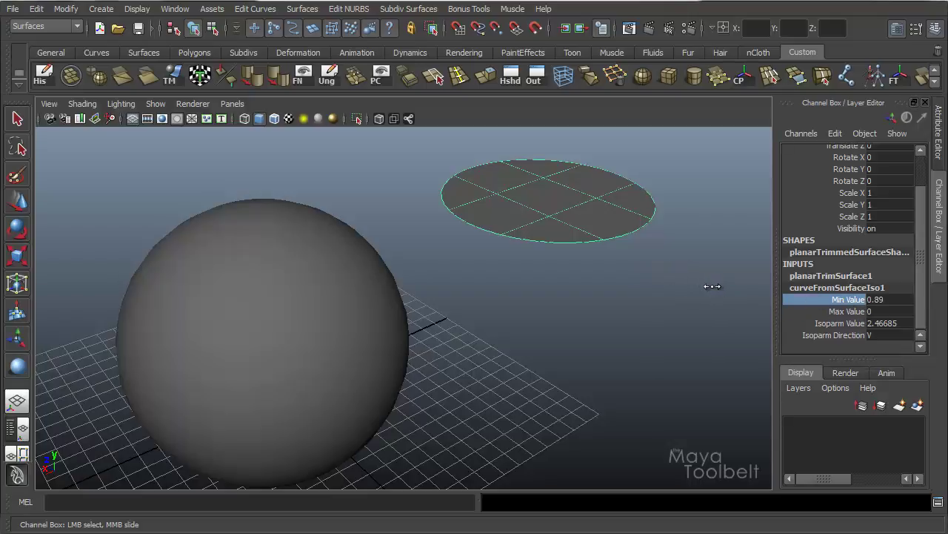
left_click(903, 302)
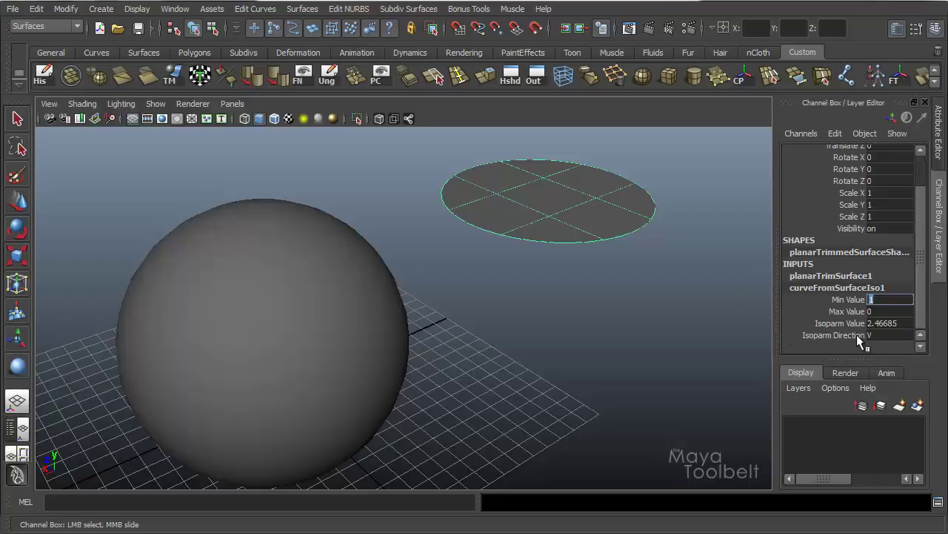
- Inspect the sphere beside the planar surface and reopen the planar surface's curveFromSurfaceIso1 attributes
left_click_drag(583, 307, 576, 296, "alt")
left_click(375, 298)
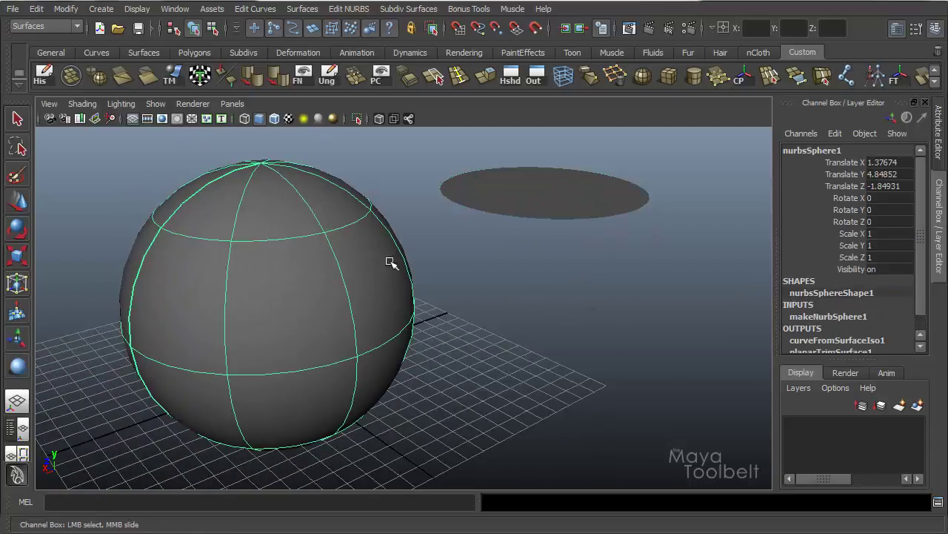
left_click(575, 212)
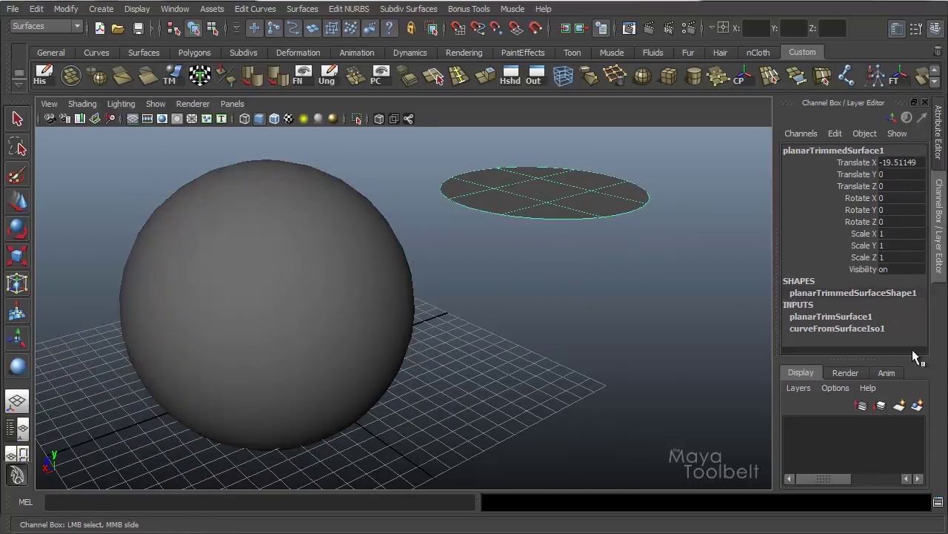
left_click(835, 329)
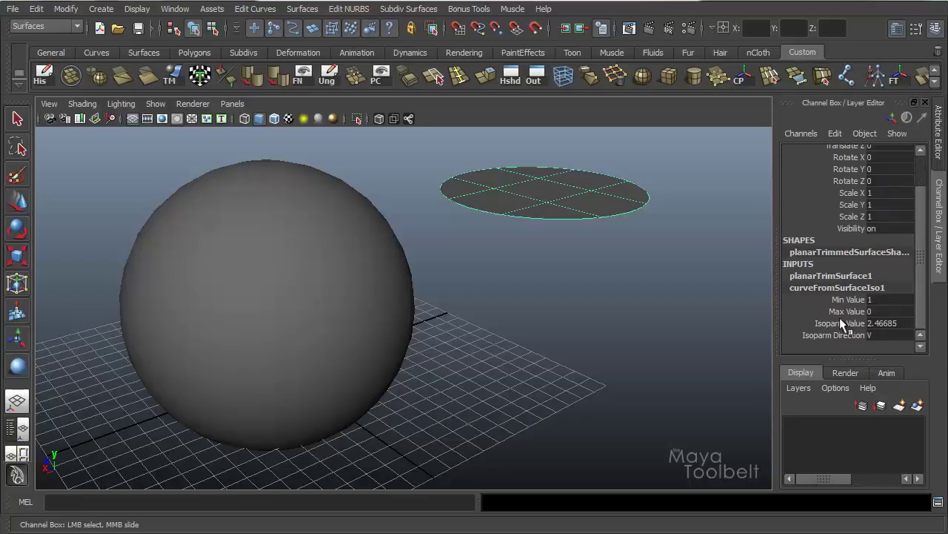
left_click_drag(402, 273, 318, 250, "alt")
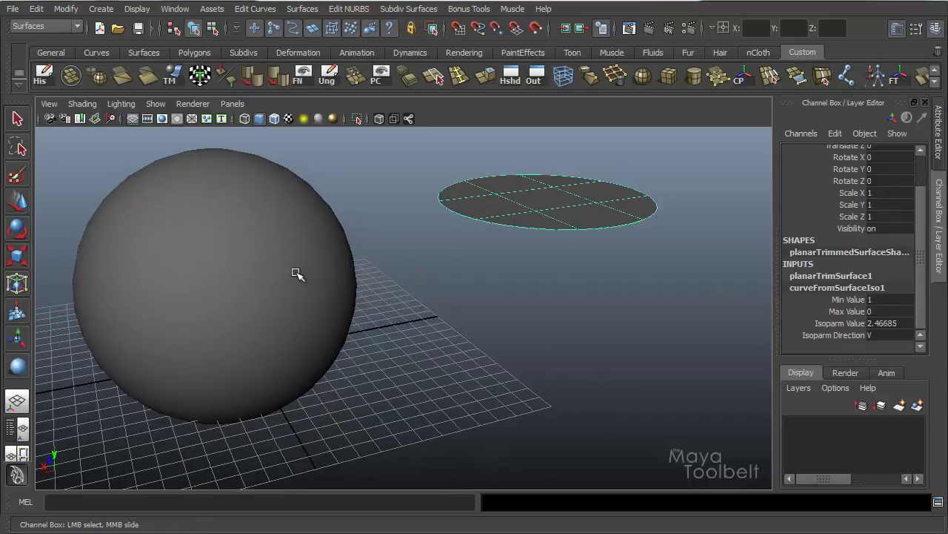
- Select the sphere, reselect the circular planar surface, and set its curveFromSurfaceIso1 Isoparm Value to 2
left_click(296, 275)
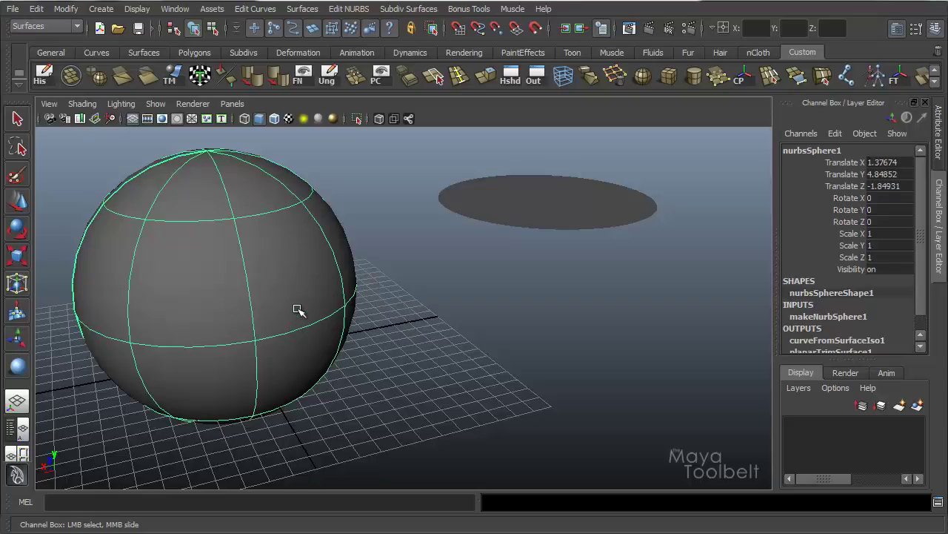
left_click(539, 215)
left_click(845, 329)
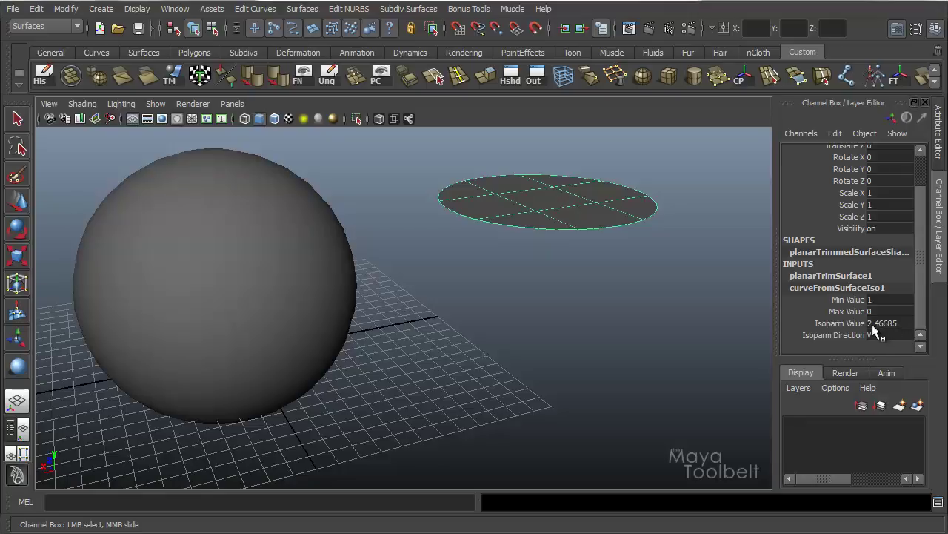
double_click(875, 324)
type("2")
key("Return")
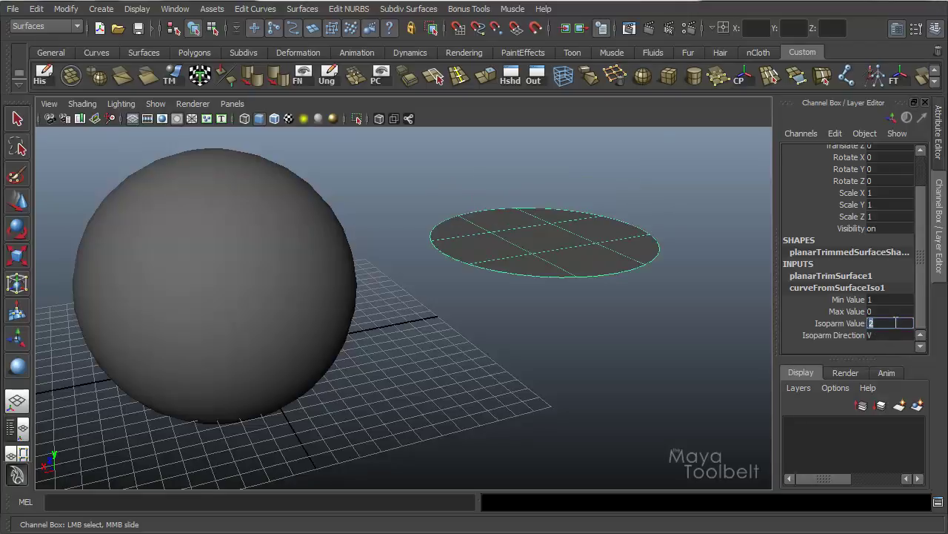
- Turn on wireframe on shaded and set curveFromSurfaceIso1's Isoparm Value to 1
left_click(274, 118)
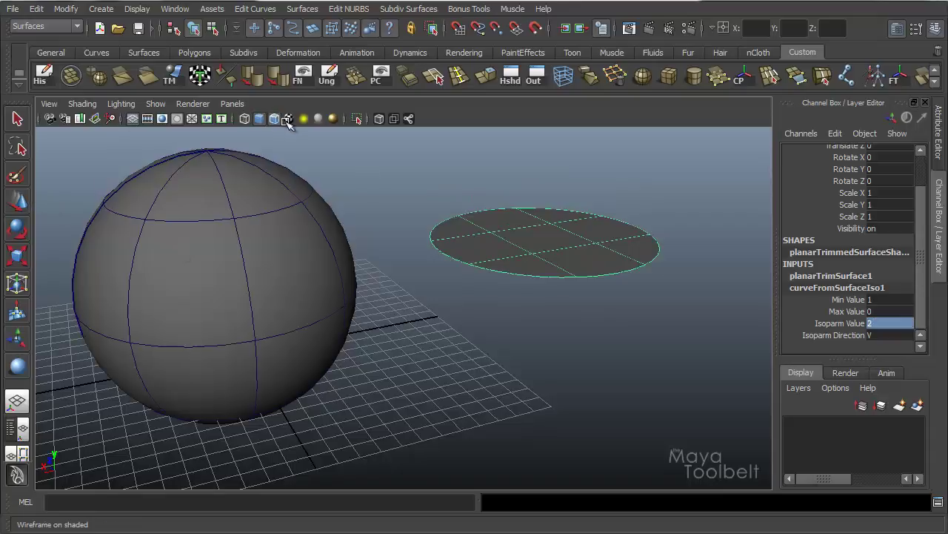
left_click_drag(516, 264, 309, 233, "alt")
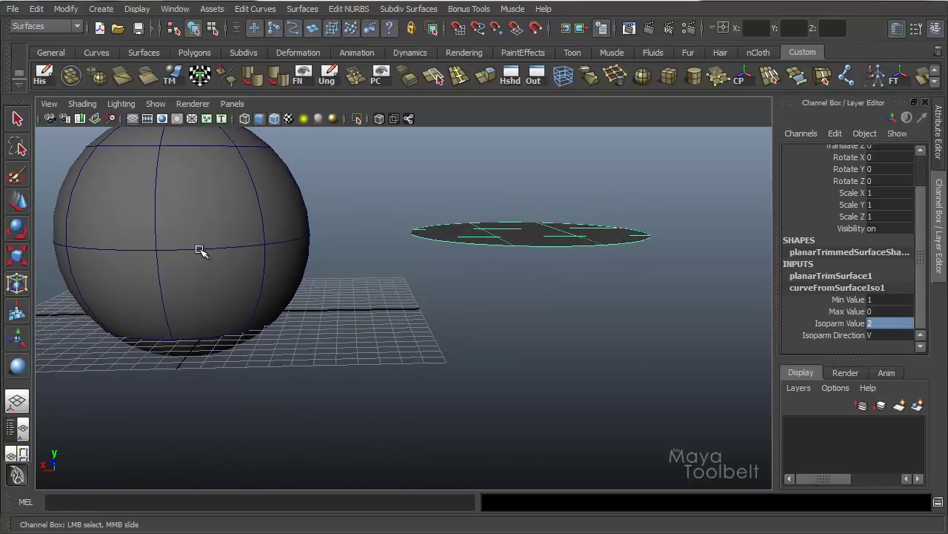
double_click(880, 323)
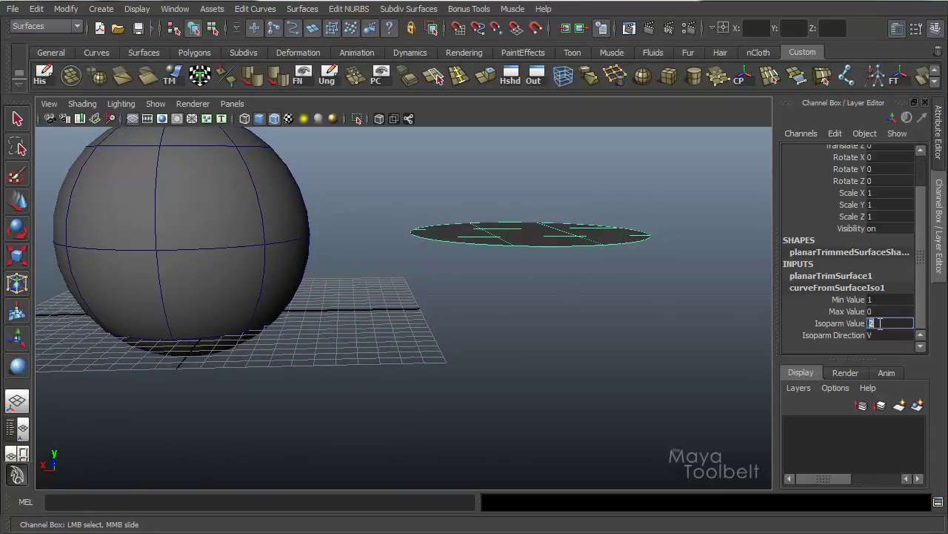
key("Return")
left_click_drag(299, 353, 290, 317, "alt")
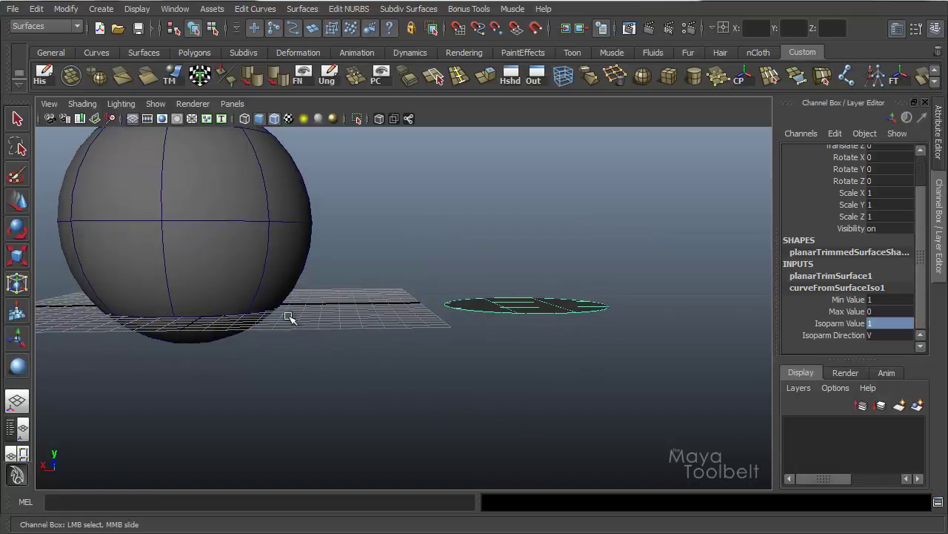
- Hide the viewport grid and slide curveFromSurfaceIso1's Isoparm Value up to about 1.96
left_click(132, 122)
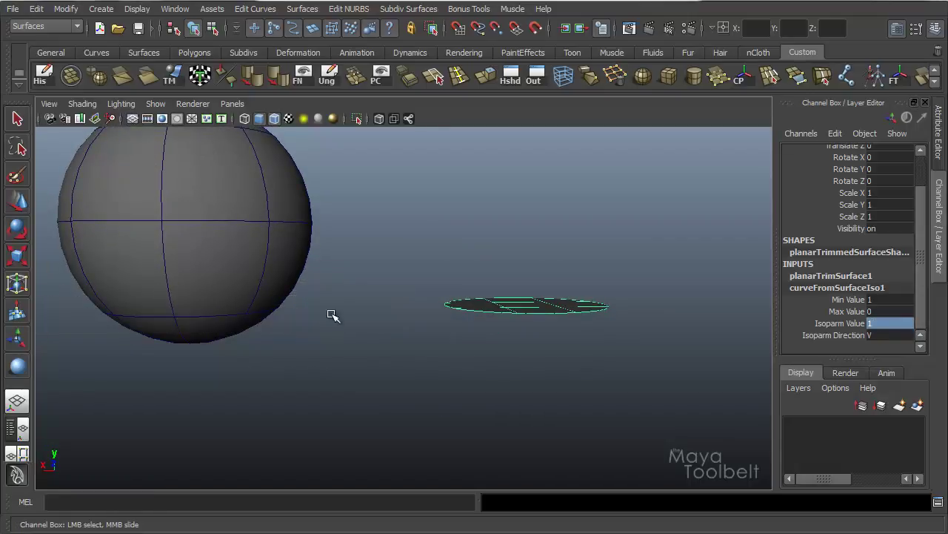
left_click_drag(673, 288, 842, 320, "alt")
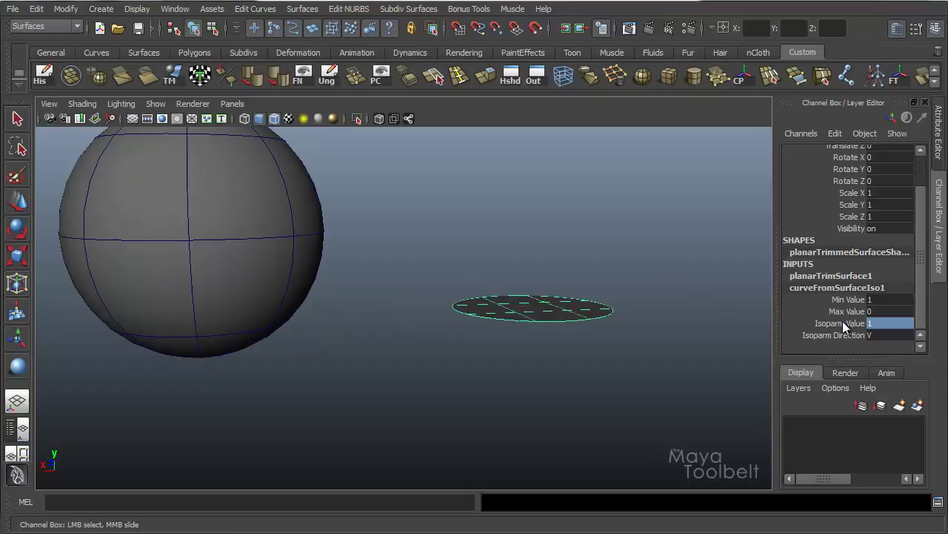
left_click(799, 323)
middle_click_drag(548, 289, 449, 329)
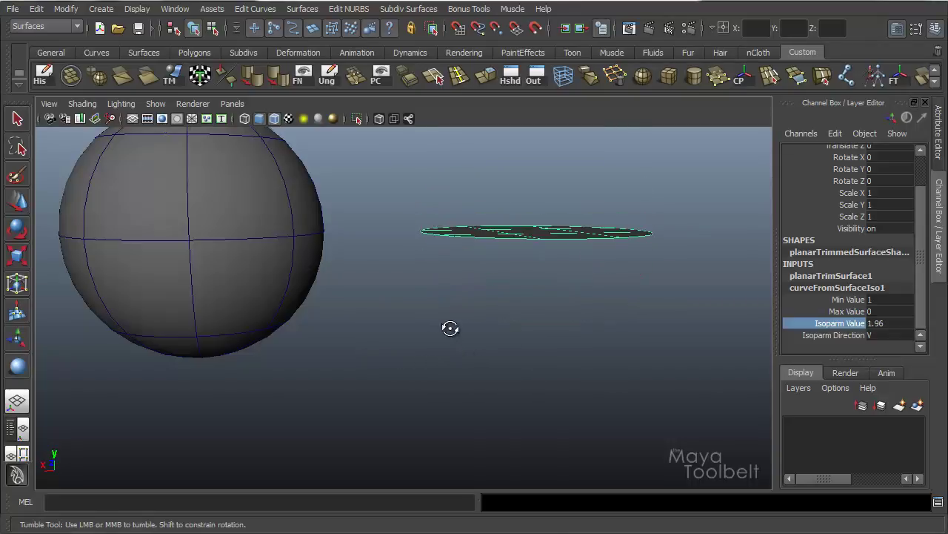
left_click_drag(449, 328, 279, 288, "alt")
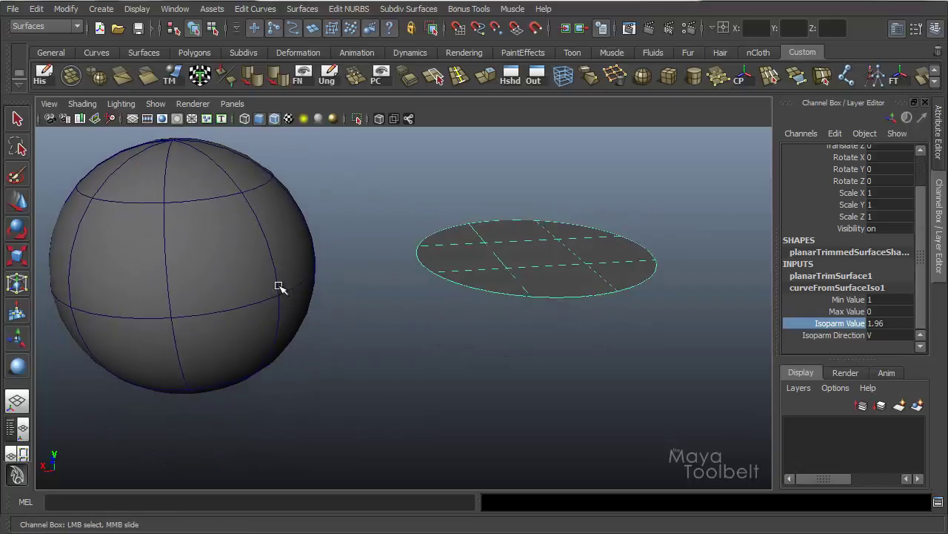
- Select the sphere and switch it to isoparm selection to view its horizontal isoparms against the planar surface
left_click(249, 292)
right_click_drag(209, 303, 207, 270)
left_click_drag(279, 307, 271, 298, "alt")
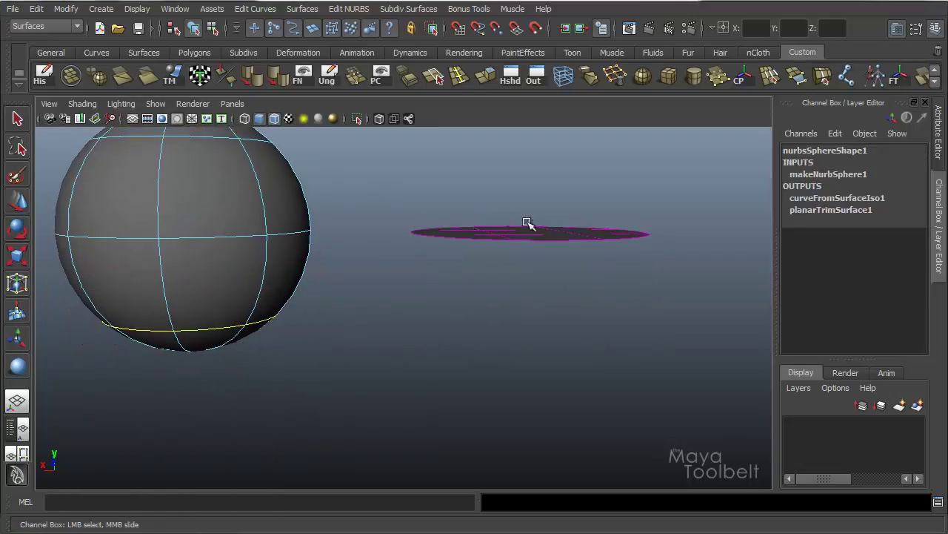
- Reselect the planar surface and slide curveFromSurfaceIso1's Isoparm Value to about 2.01, comparing its height with the sphere
left_click_drag(525, 220, 555, 241, "alt")
left_click(555, 241)
left_click_drag(628, 253, 617, 254, "alt")
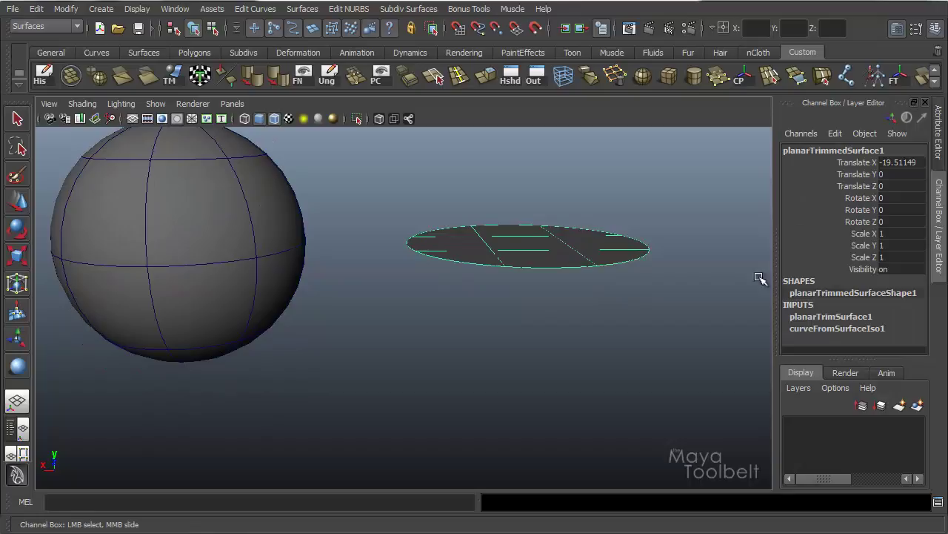
left_click(844, 327)
left_click(840, 323)
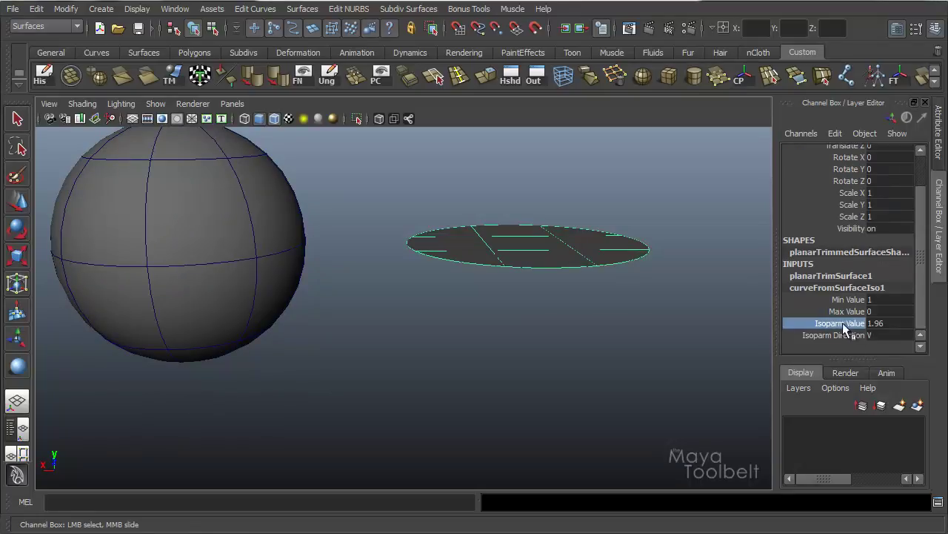
middle_click_drag(531, 332, 537, 354)
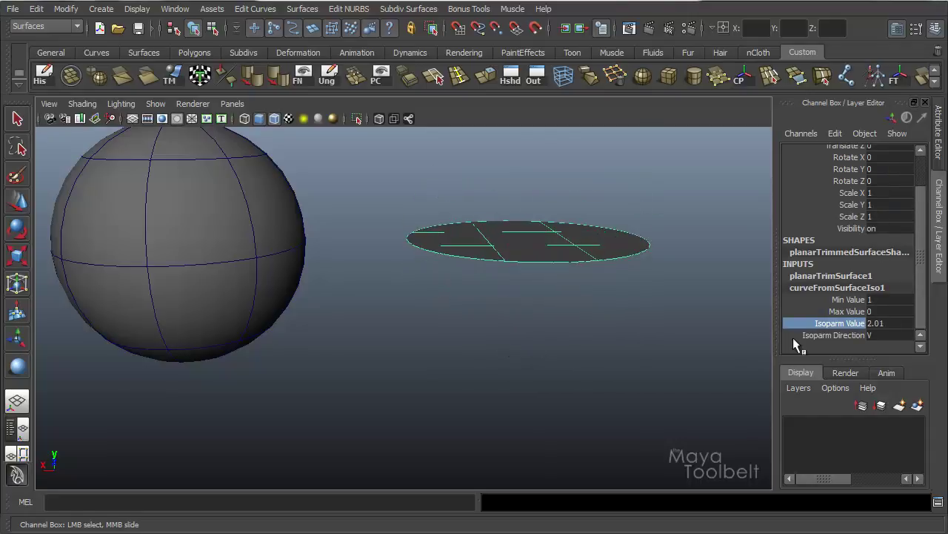
left_click_drag(503, 309, 504, 297, "alt")
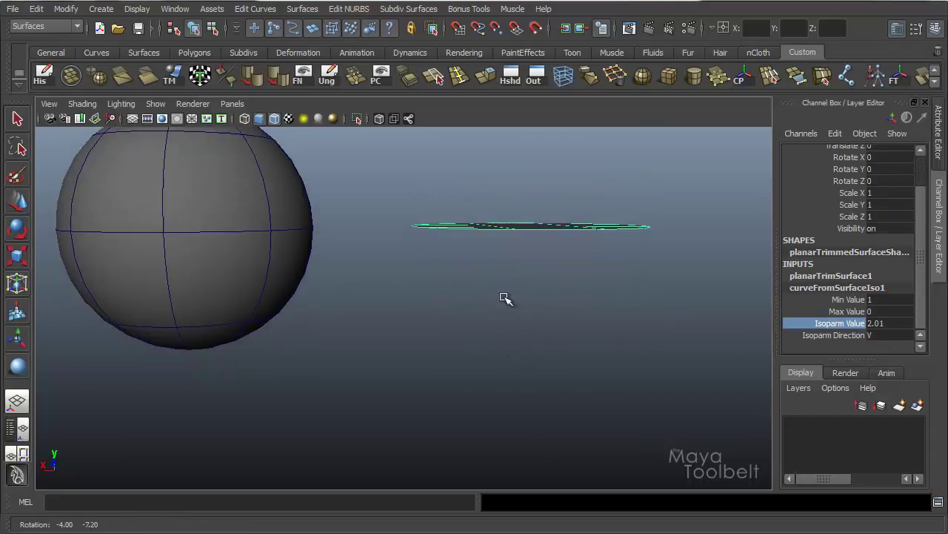
left_click_drag(434, 244, 443, 254, "alt")
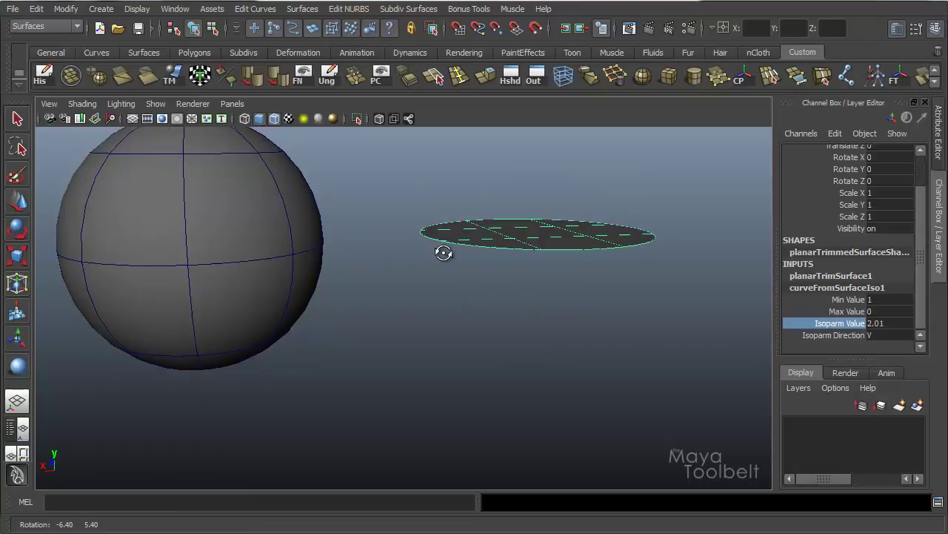
- Try switching curveFromSurfaceIso1's Isoparm Direction to U
left_click(882, 336)
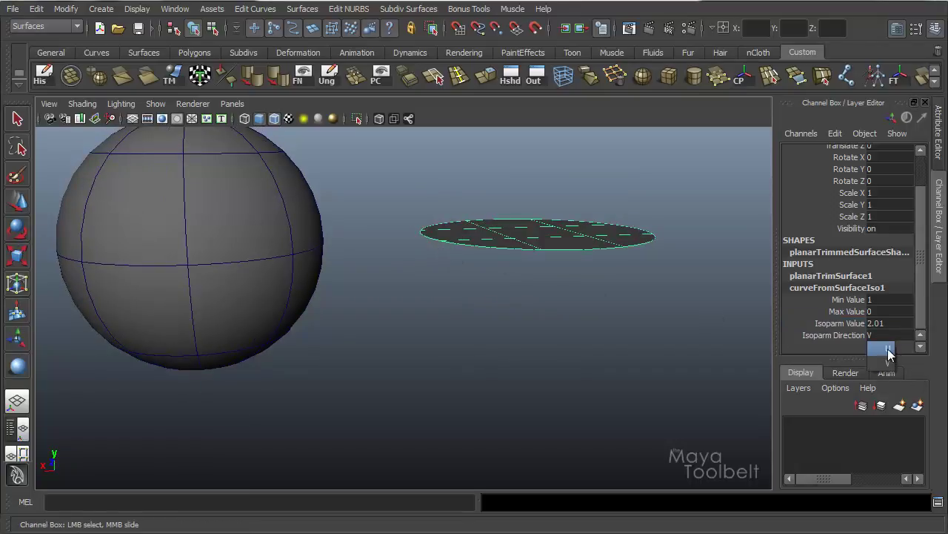
left_click(888, 351)
left_click_drag(619, 317, 627, 330, "alt")
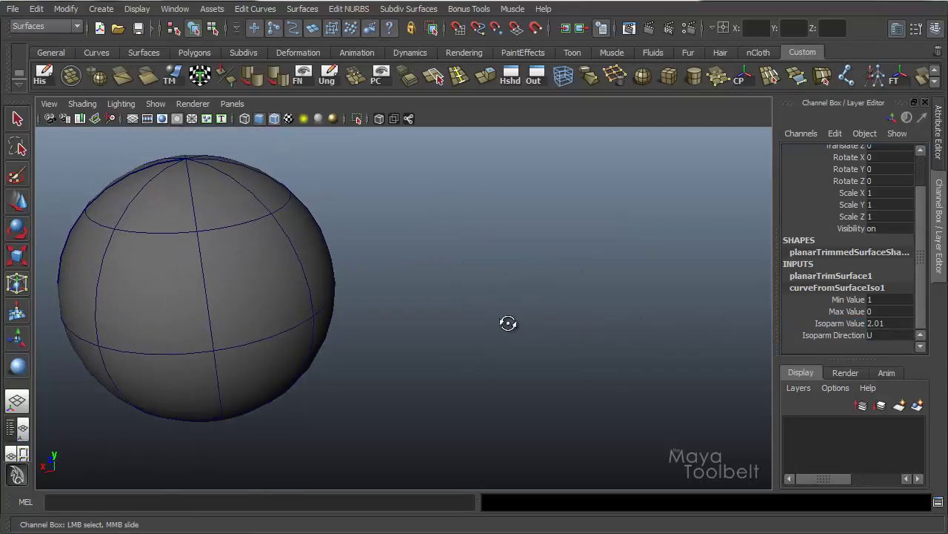
- Examine the sphere's vertical isoparms from several angles, including around both poles
left_click_drag(508, 323, 574, 314, "alt")
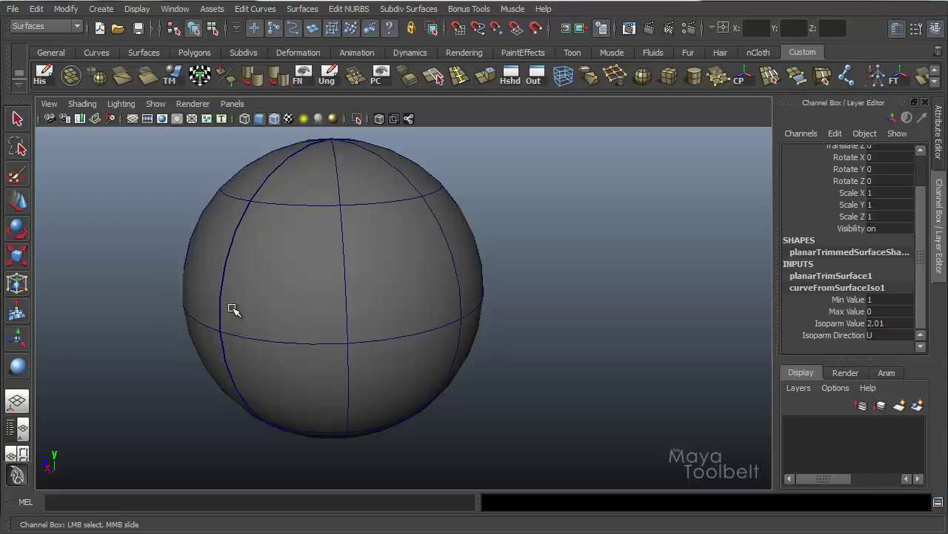
left_click_drag(358, 383, 249, 356, "alt")
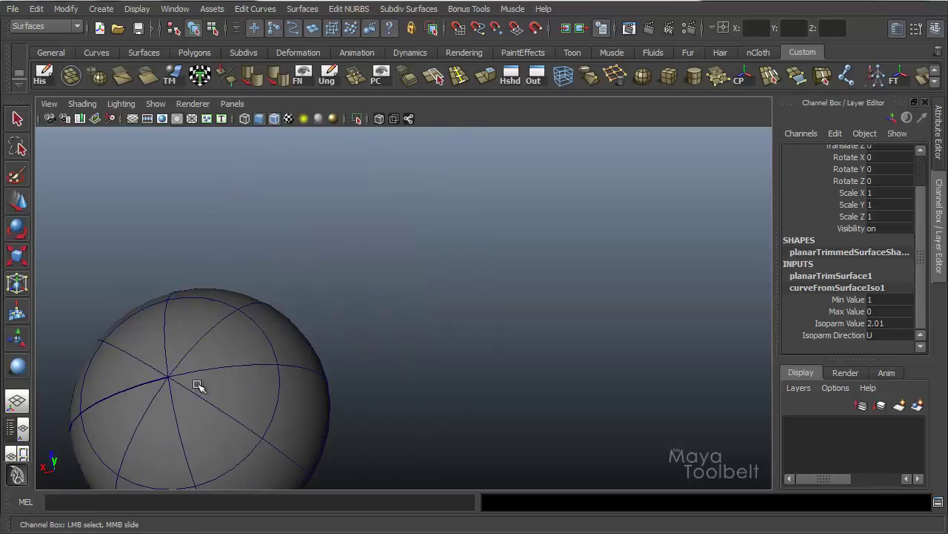
left_click_drag(195, 381, 330, 355, "alt")
left_click_drag(384, 185, 378, 222, "alt")
left_click_drag(479, 397, 556, 356, "alt")
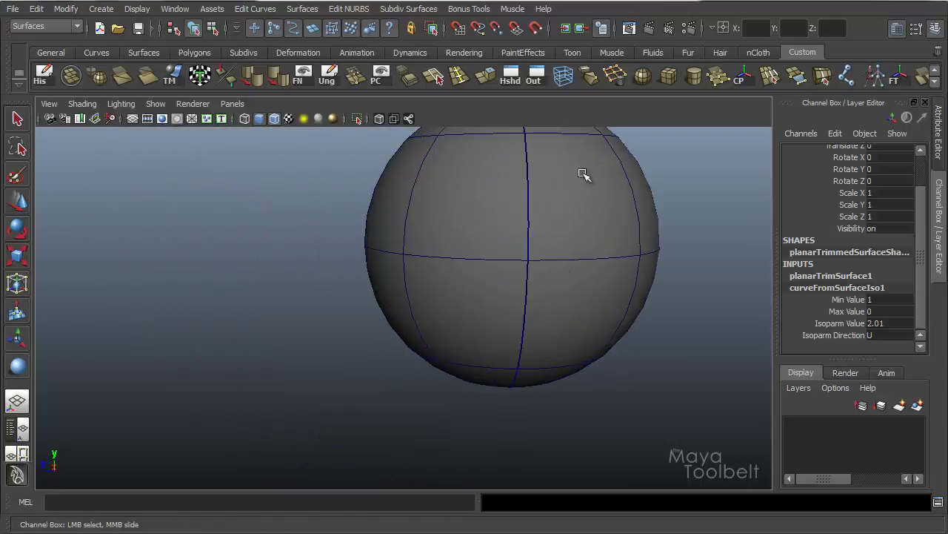
key("f")
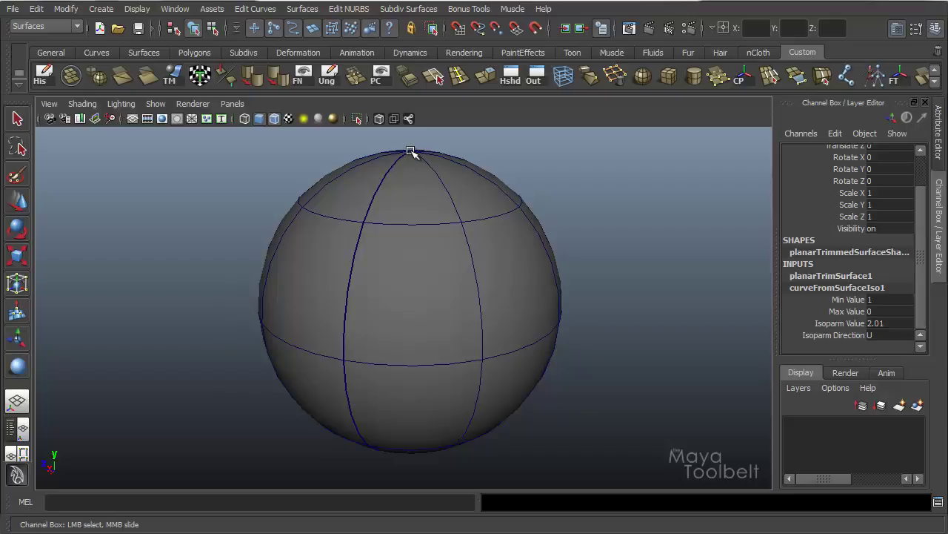
left_click_drag(474, 262, 457, 275, "alt")
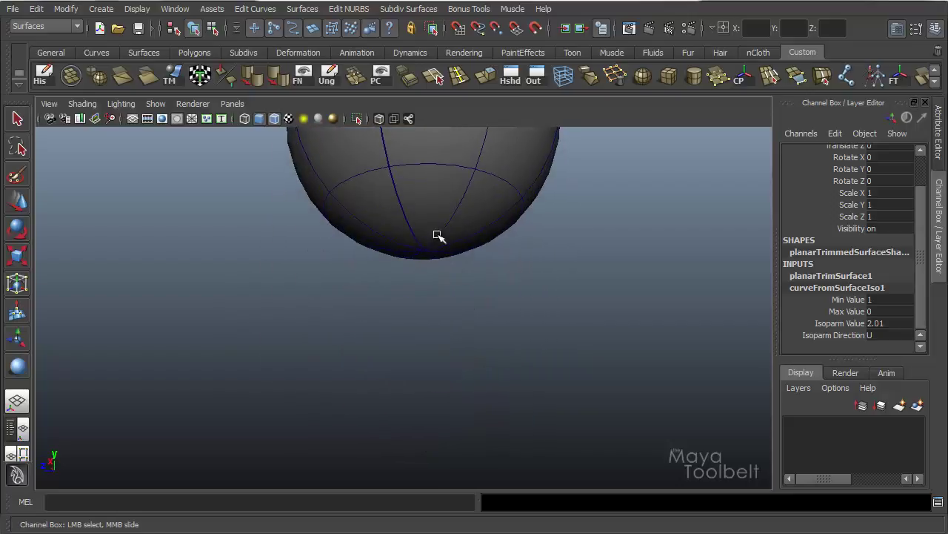
left_click_drag(438, 235, 576, 291, "alt")
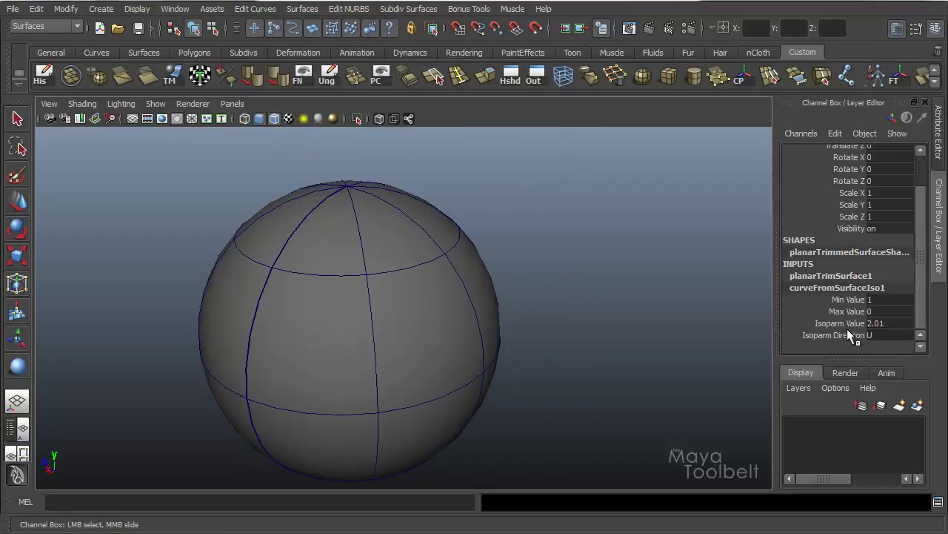
- Restore curveFromSurfaceIso1's Isoparm Direction to V and view the planar surface beside the sphere
left_click(887, 338)
left_click(886, 366)
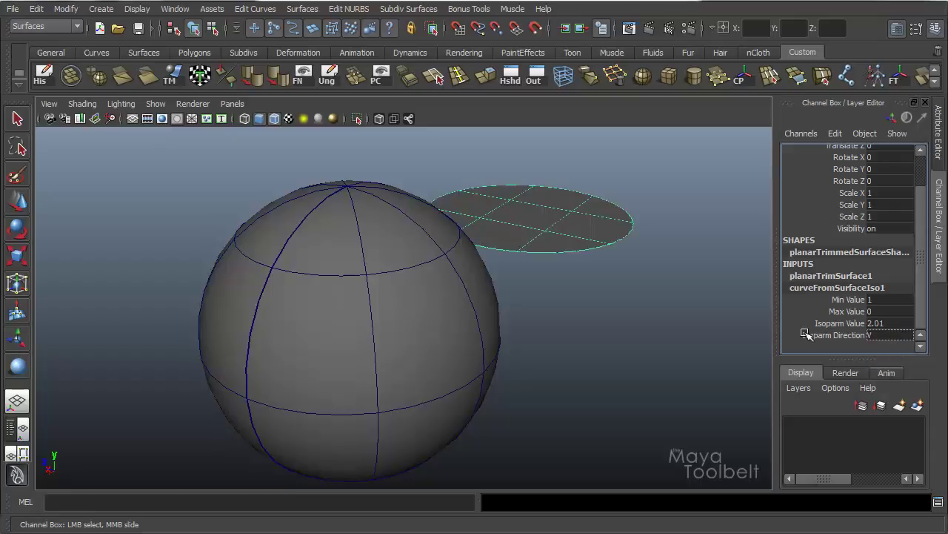
left_click_drag(601, 252, 569, 239, "alt")
left_click_drag(394, 263, 517, 243, "alt")
mouse_move(432, 321)
left_mouse_down("alt")
mouse_move(432, 396)
mouse_move(431, 293)
mouse_move(366, 314)
mouse_move(474, 332)
mouse_move(422, 309)
left_mouse_up("alt")
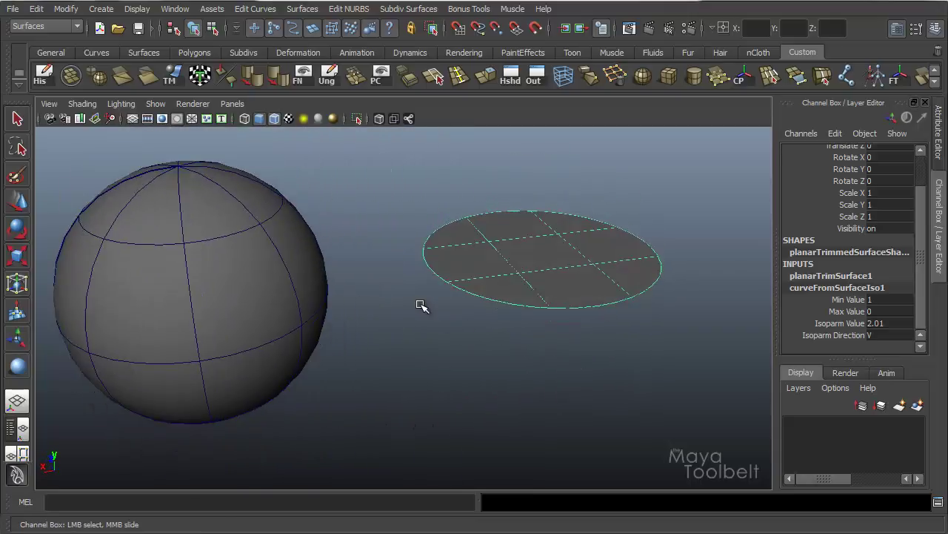
left_click_drag(527, 298, 470, 296, "alt")
- Scale the sphere non-uniformly to about 0.77 in X, 1.05 in Y and 0.67 in Z
left_click(333, 271)
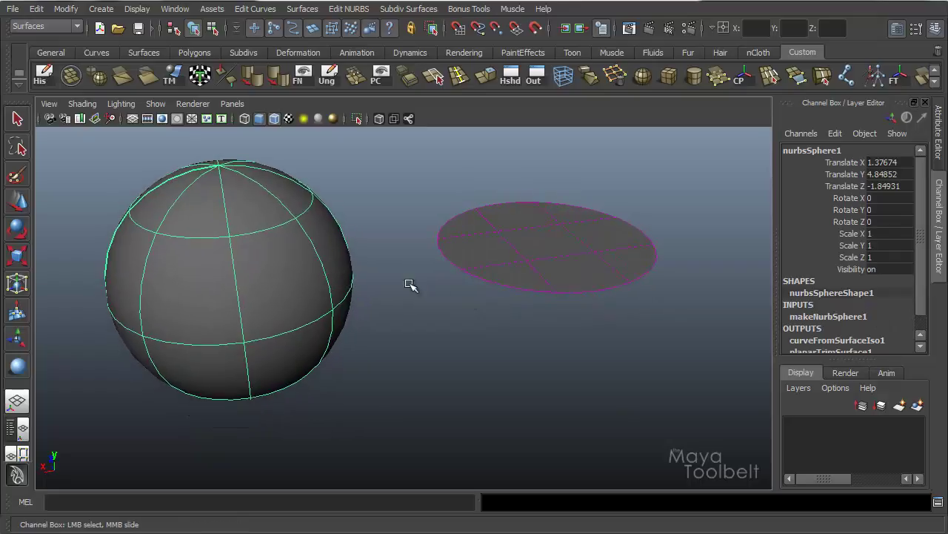
key("r")
left_click_drag(366, 243, 240, 253, "alt")
left_click(337, 196)
left_click(303, 211)
left_click_drag(187, 308, 195, 340)
left_click_drag(461, 304, 507, 321, "alt")
left_click_drag(354, 314, 482, 267)
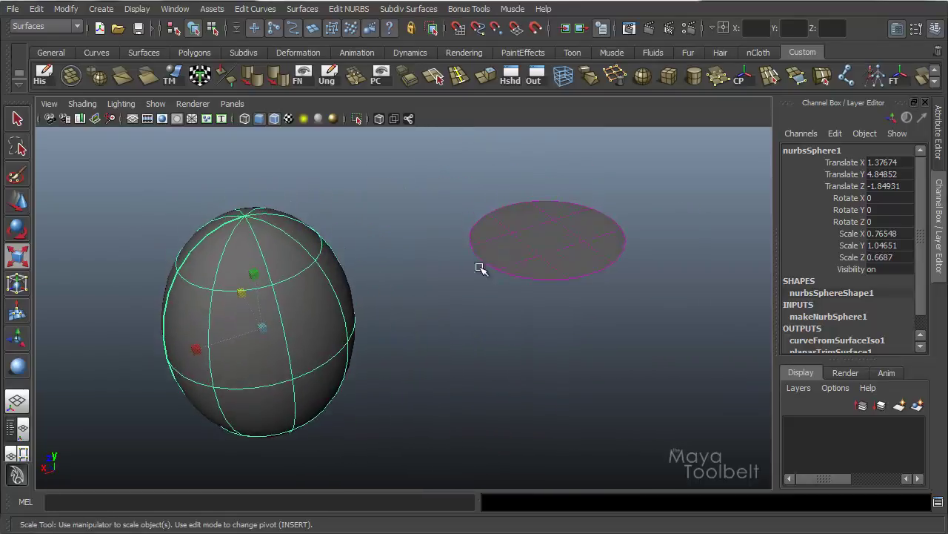
- Reselect the circular planar surface and open the options of the Planar surface command
left_click(486, 266)
left_click_drag(542, 299, 485, 247, "alt")
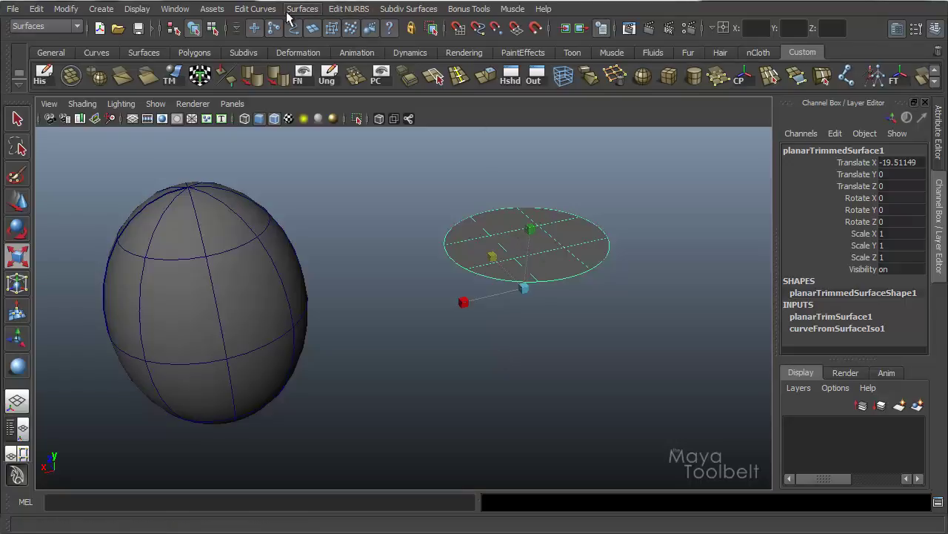
left_click(255, 9)
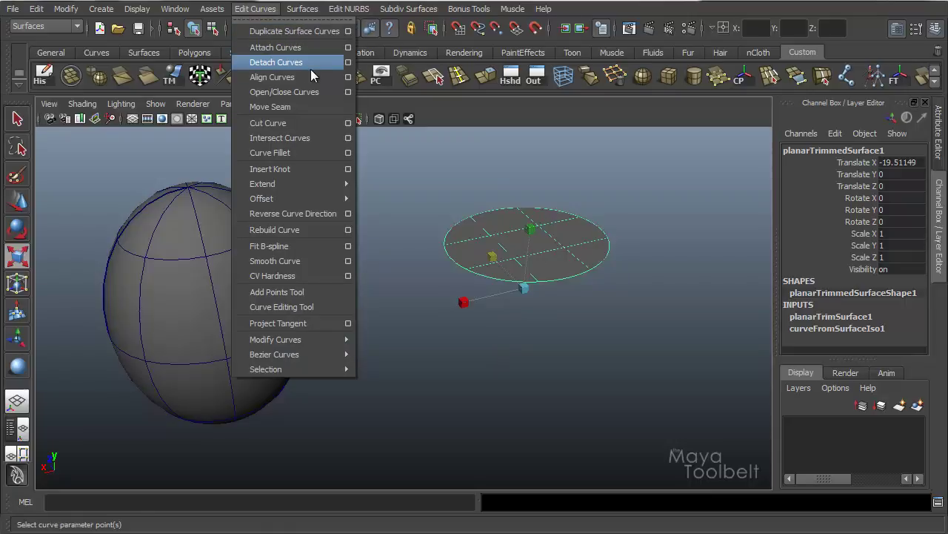
mouse_move(313, 10)
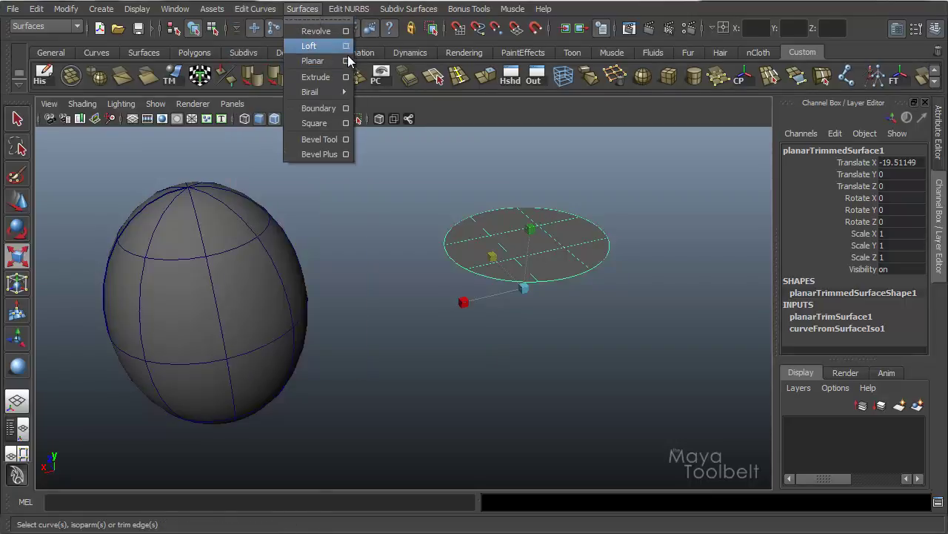
left_click(345, 61)
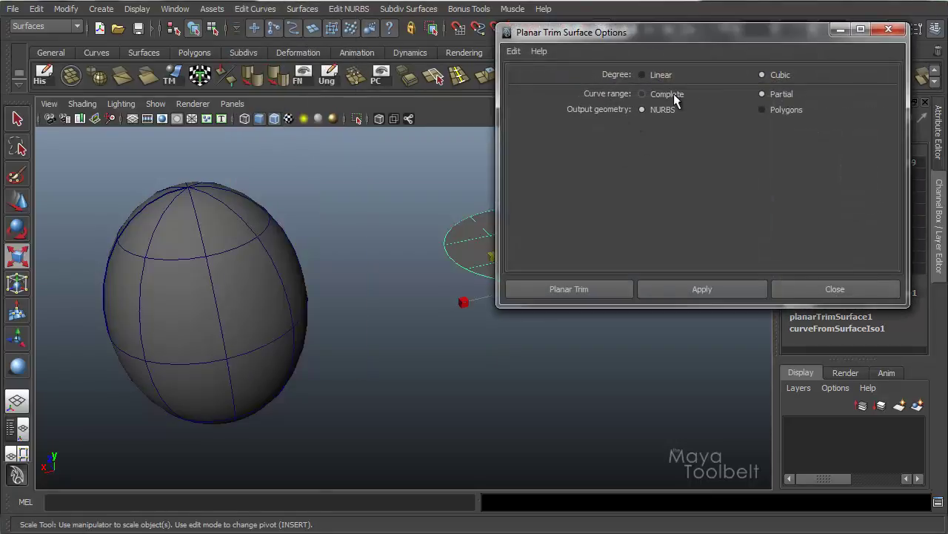